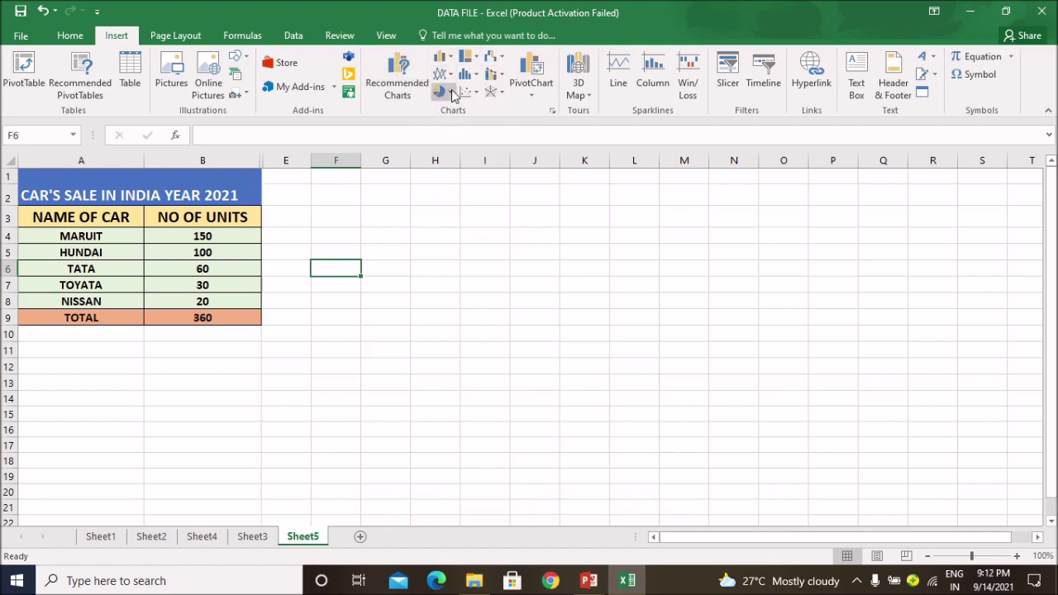
Select A3:B8, the car name and unit headers down to NISSAN, as chart data.
click(452, 95)
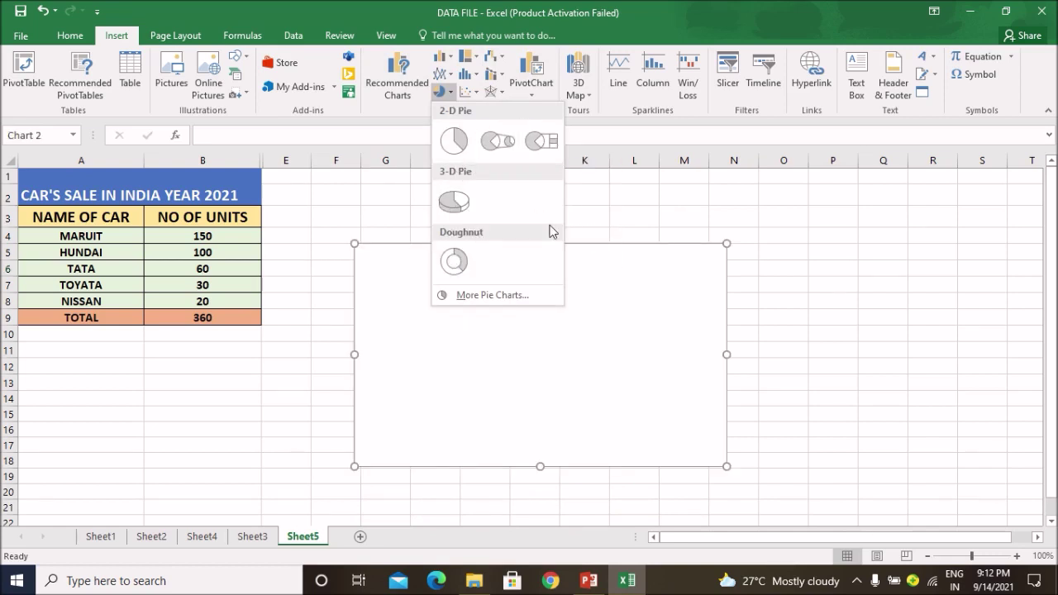
click(583, 213)
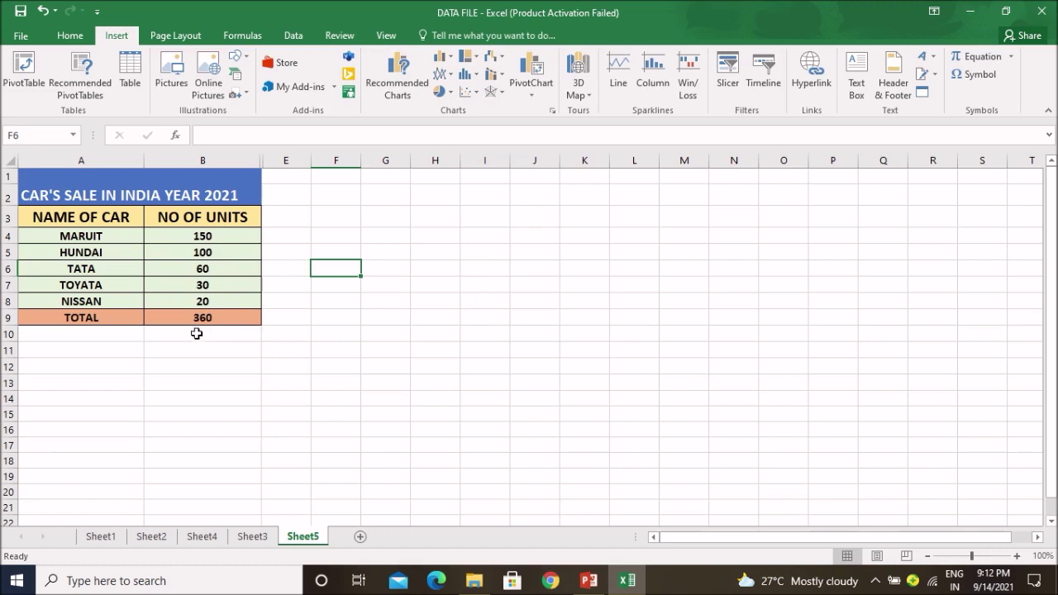
click(310, 342)
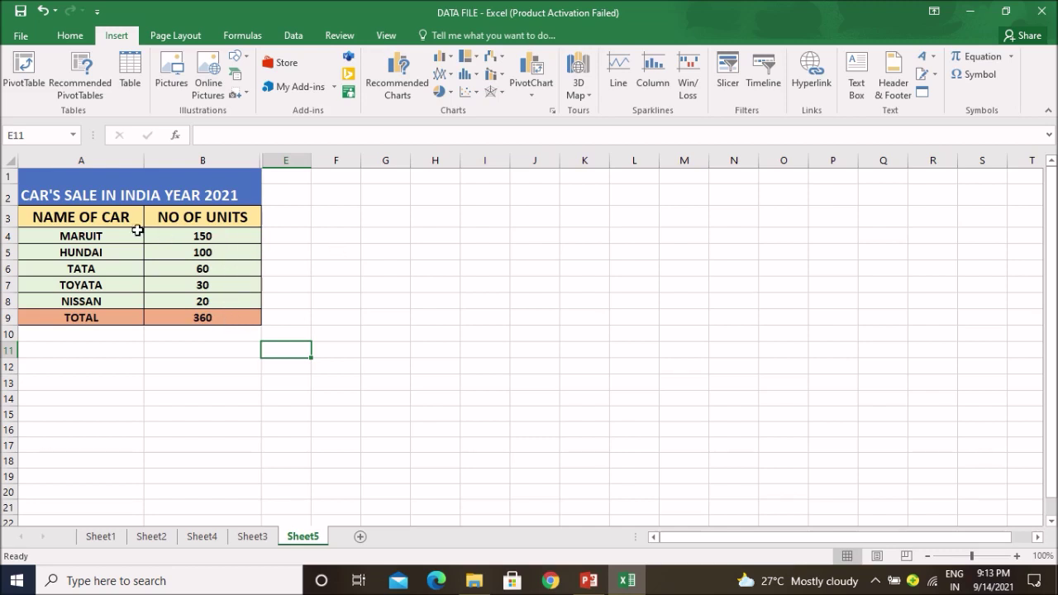
mouse_move(63, 218)
mouse_down()
mouse_move(175, 266)
mouse_move(175, 304)
mouse_up()
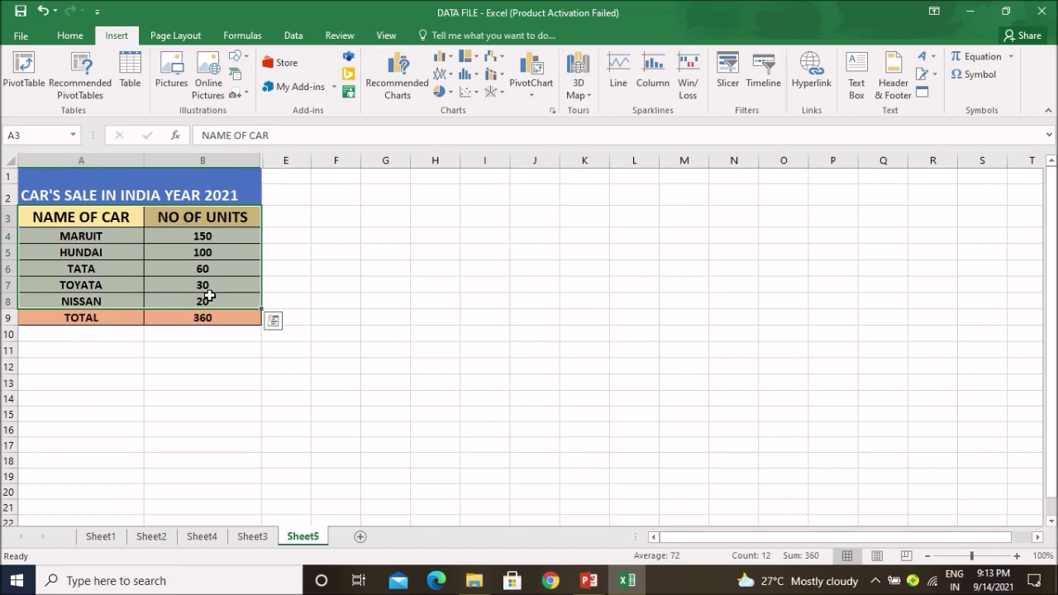
Insert a 2-D pie chart of units per car and move it beside the table.
click(452, 97)
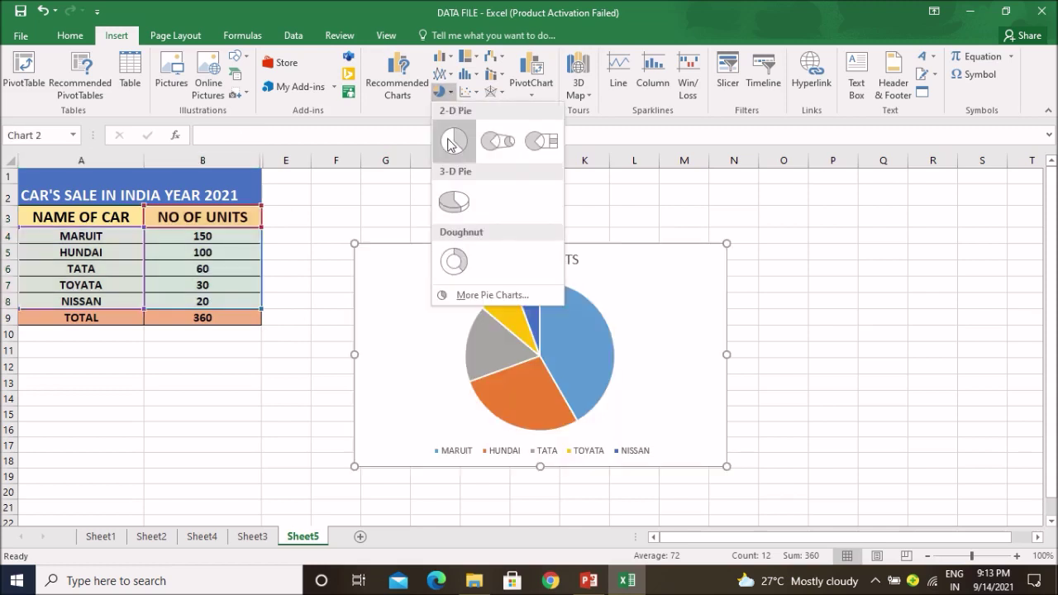
click(452, 142)
drag(618, 271, 543, 202)
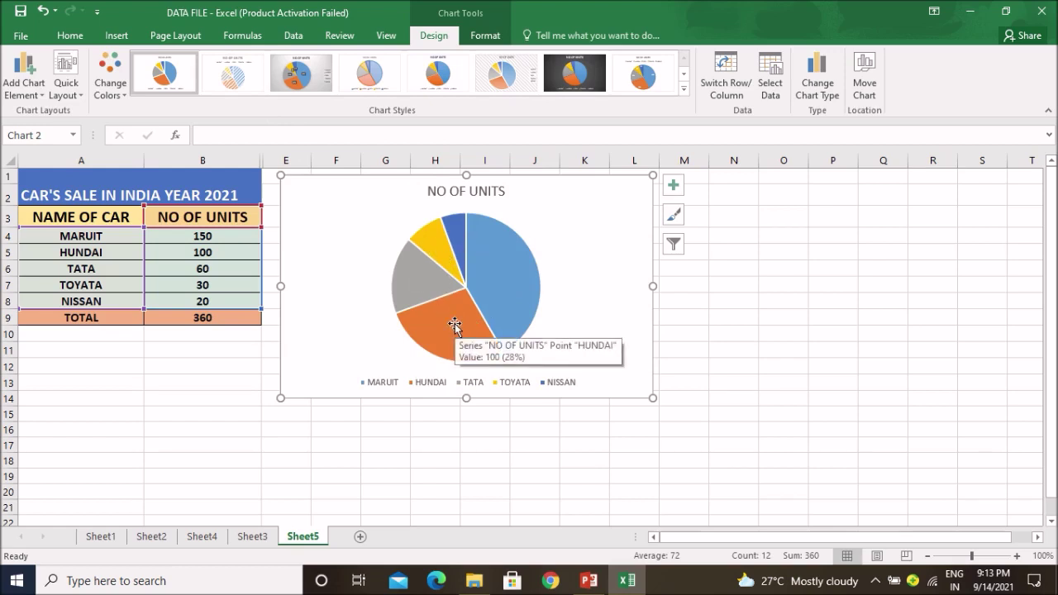
click(454, 194)
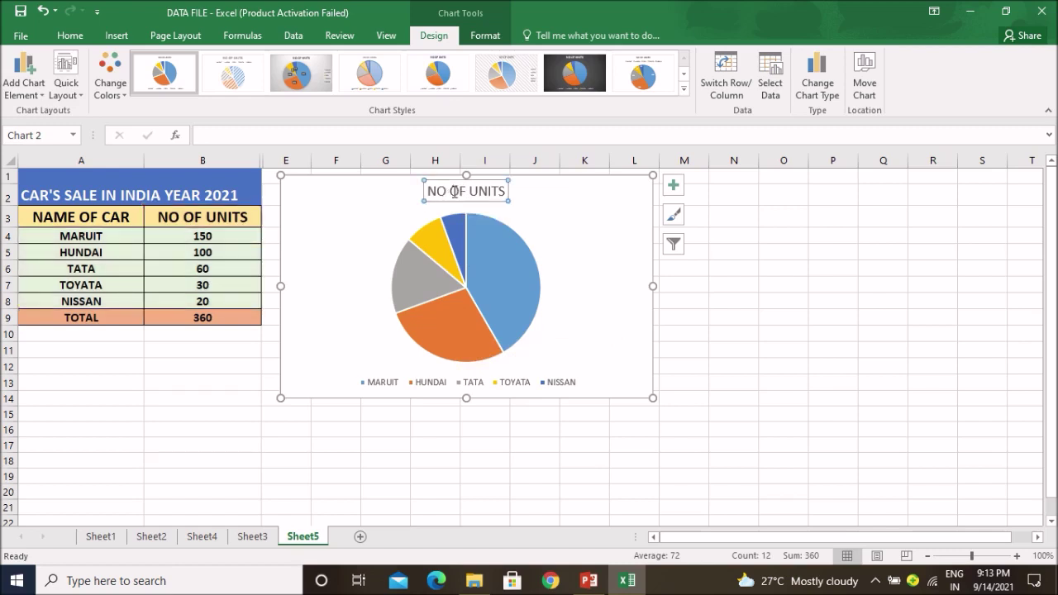
Change the chart title from 'NO OF UNITS' to 'cars sale in india'.
double_click(433, 195)
triple_click(460, 194)
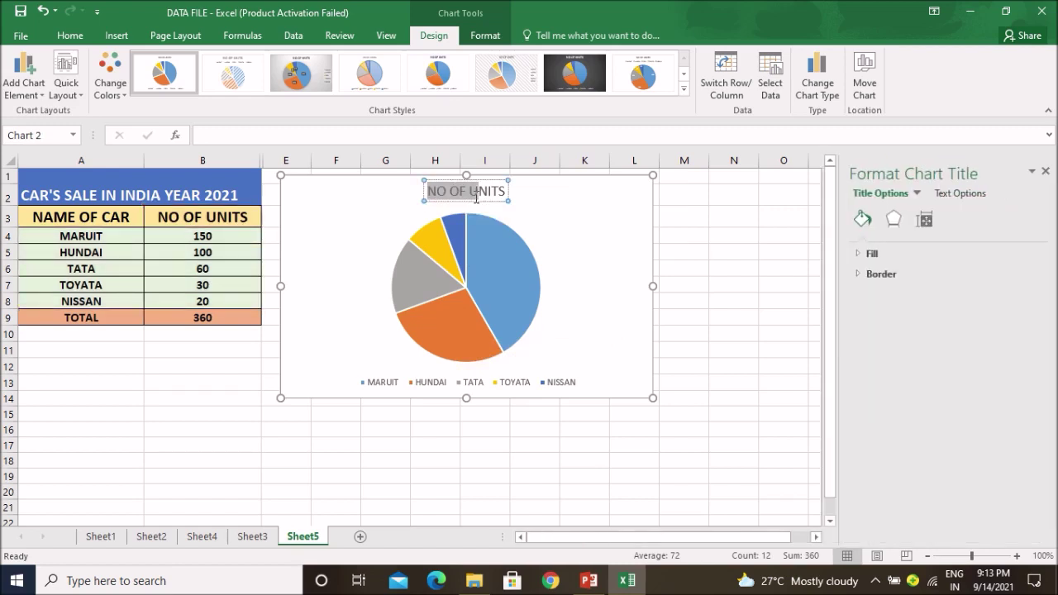
click(506, 191)
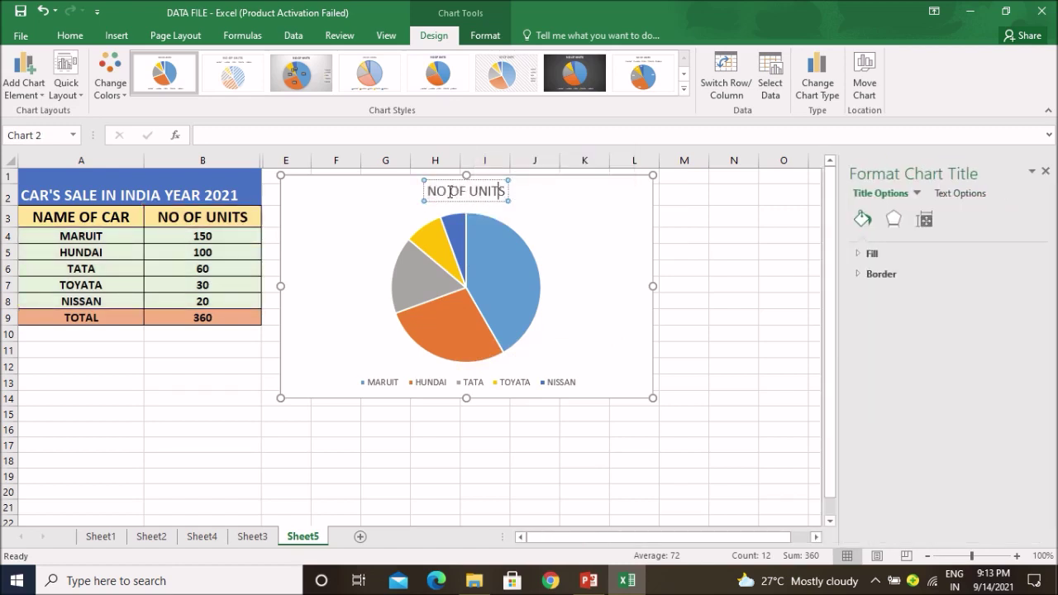
drag(428, 193, 506, 192)
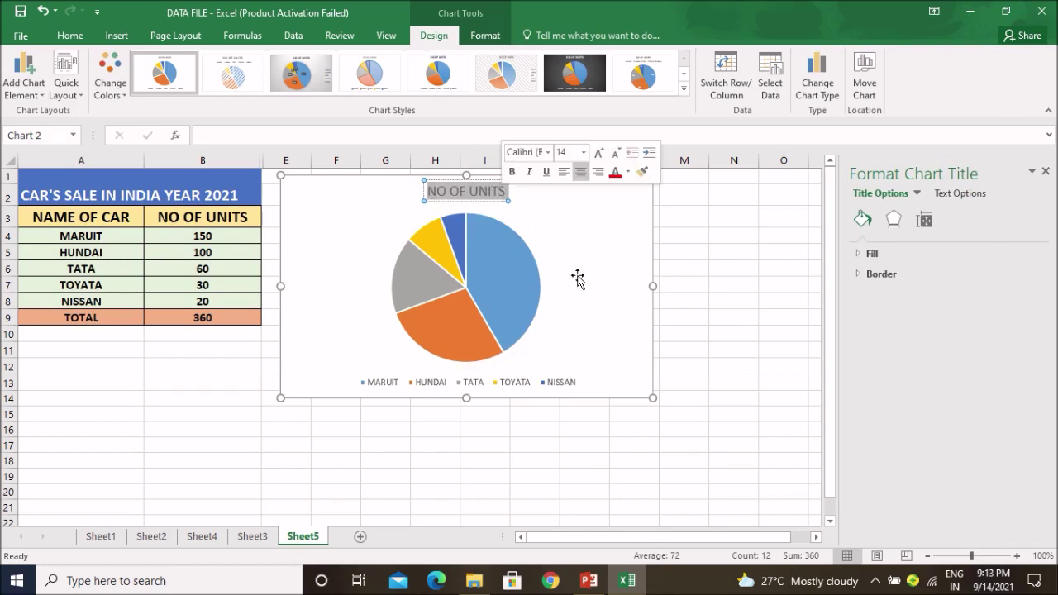
text(ca)
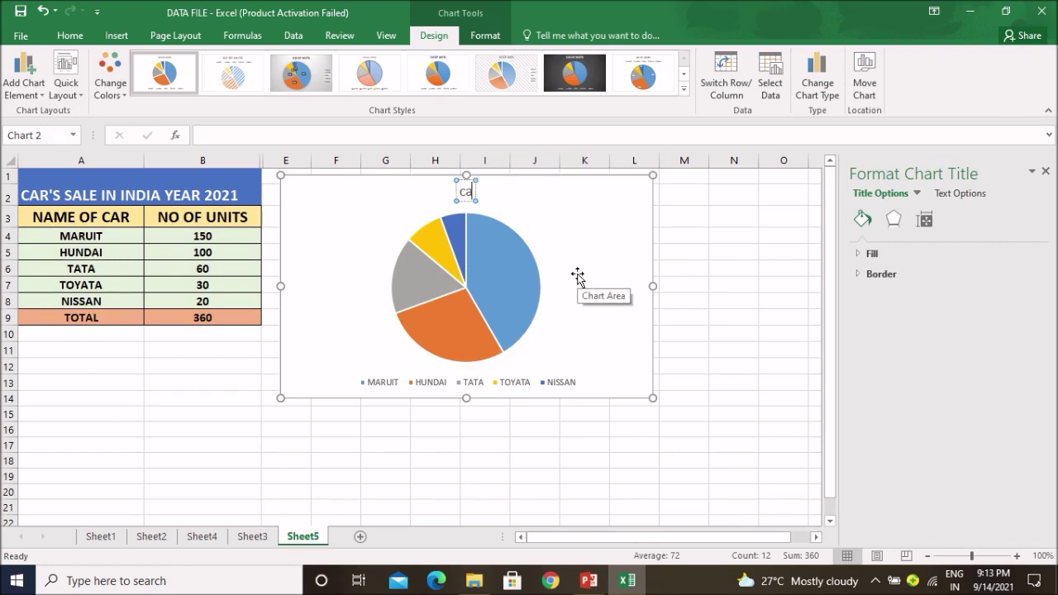
text(rs sa)
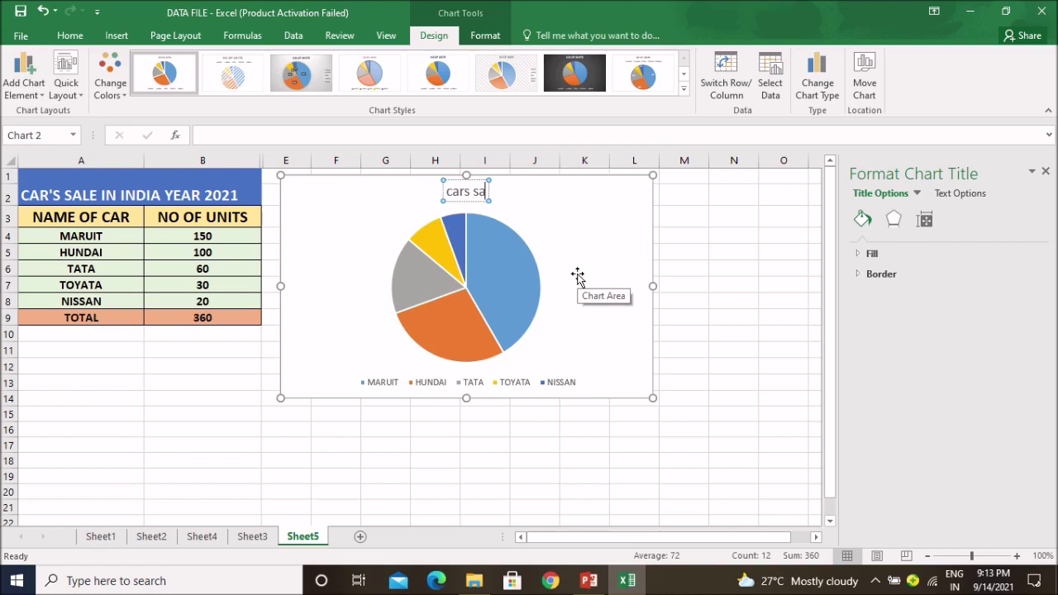
text(le in india)
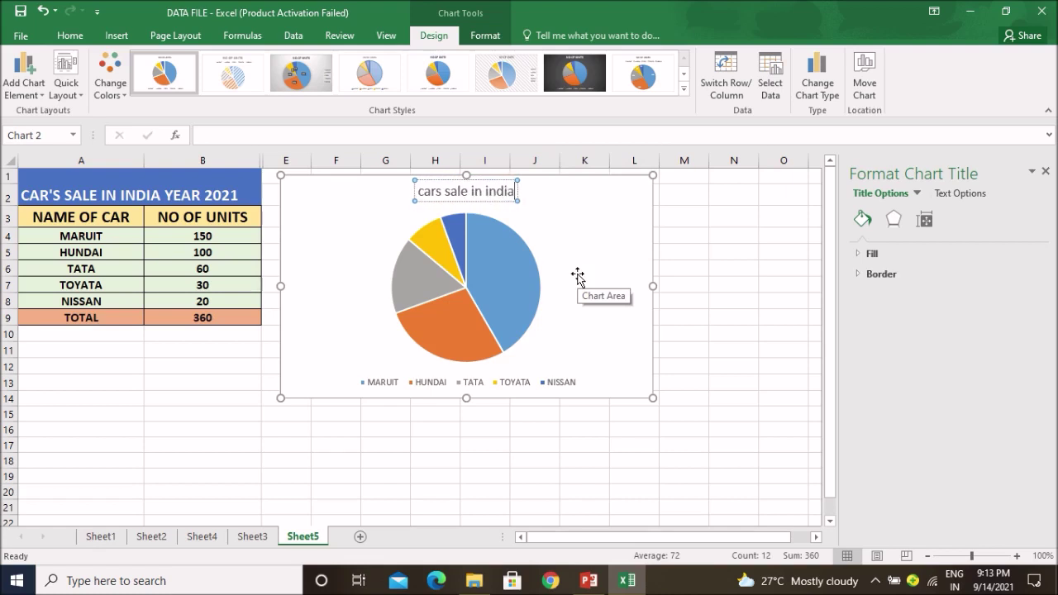
click(392, 384)
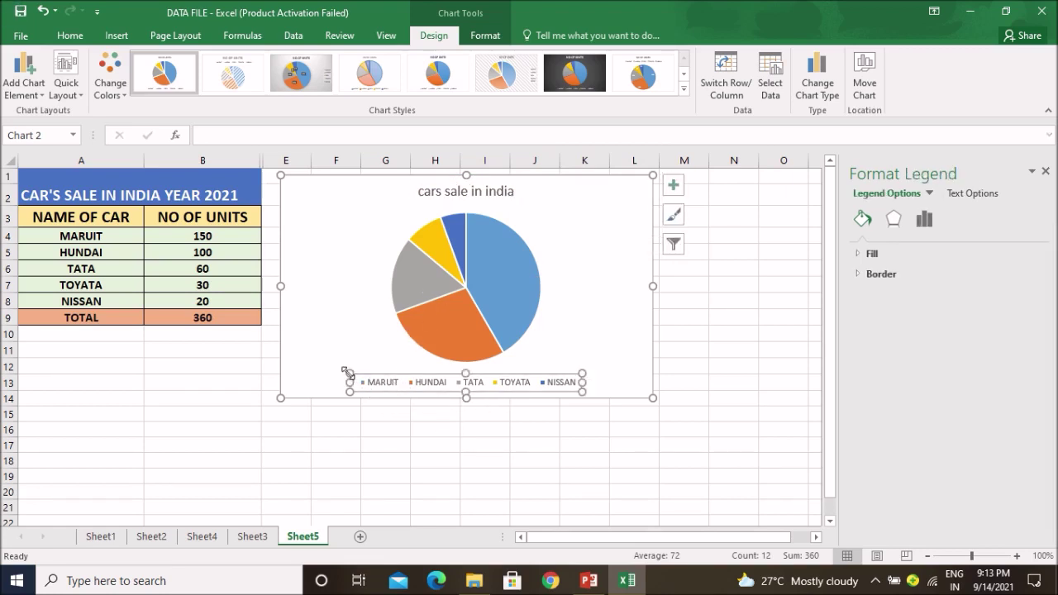
Enlarge the legend font by two sizes, make it bold and colour it green.
click(73, 39)
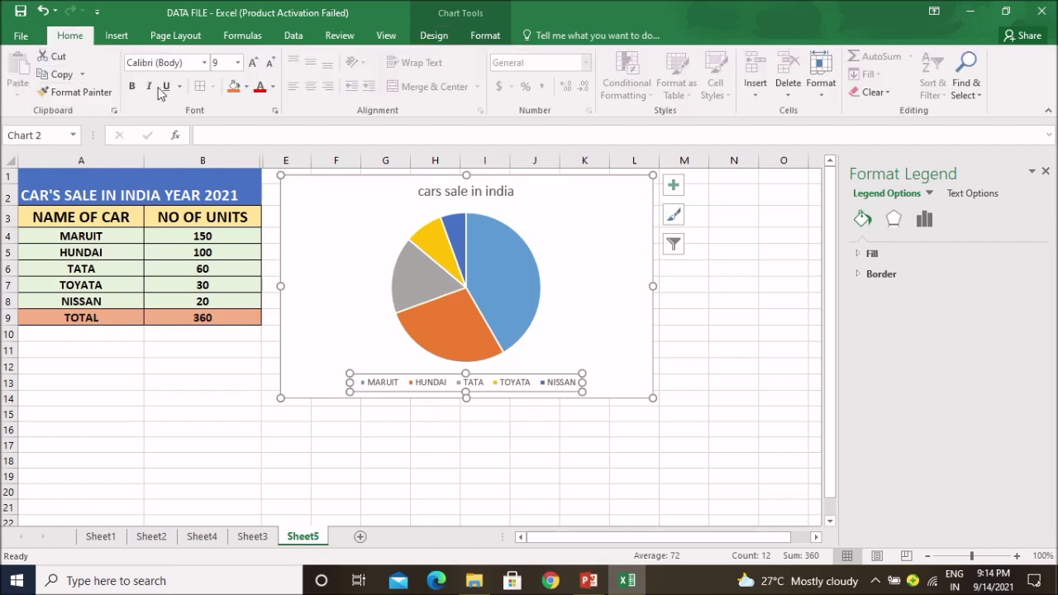
click(253, 64)
click(254, 65)
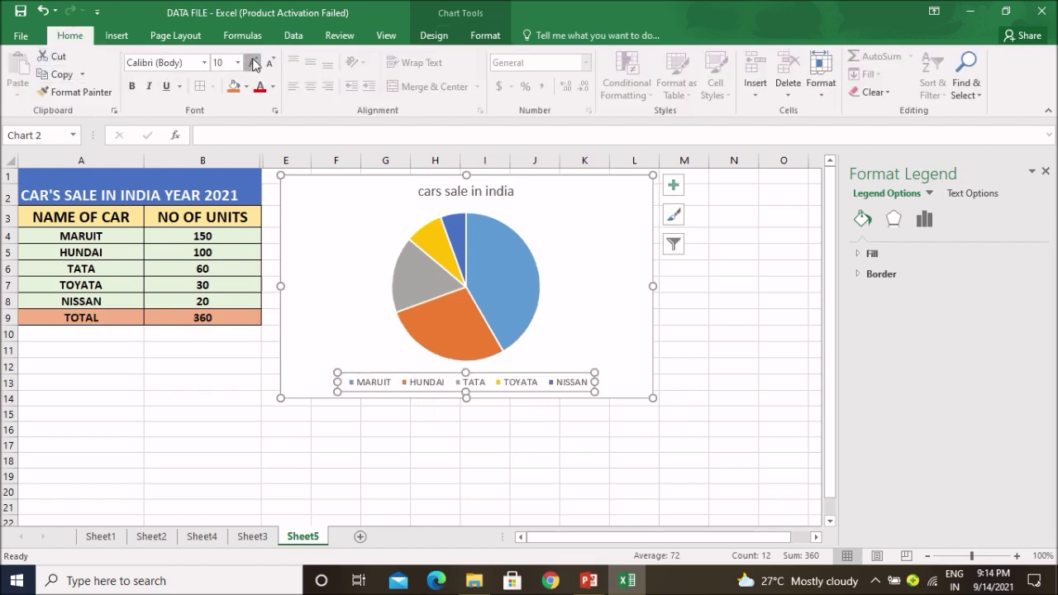
click(133, 87)
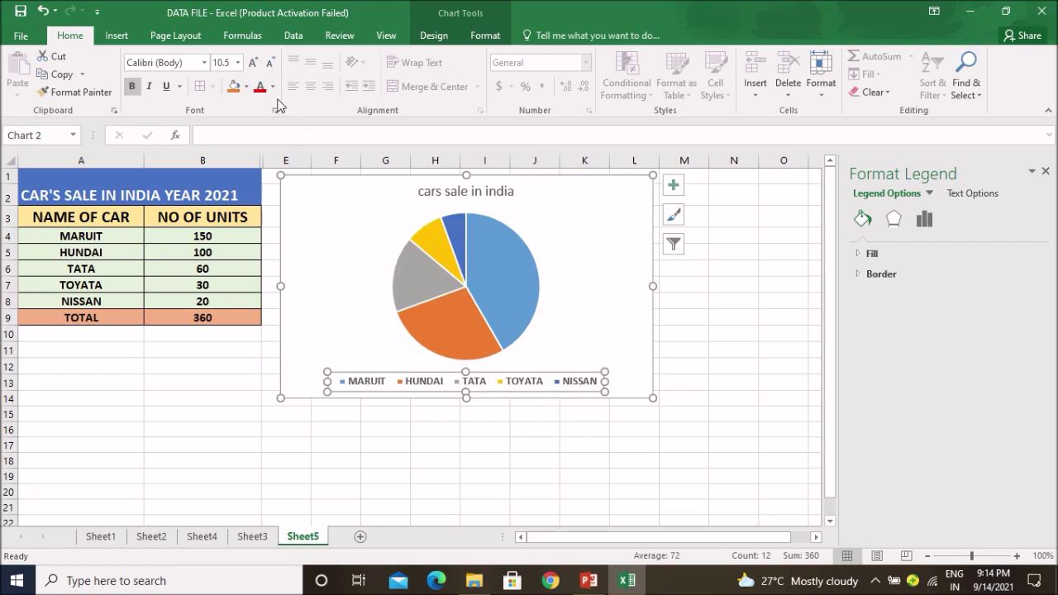
click(273, 86)
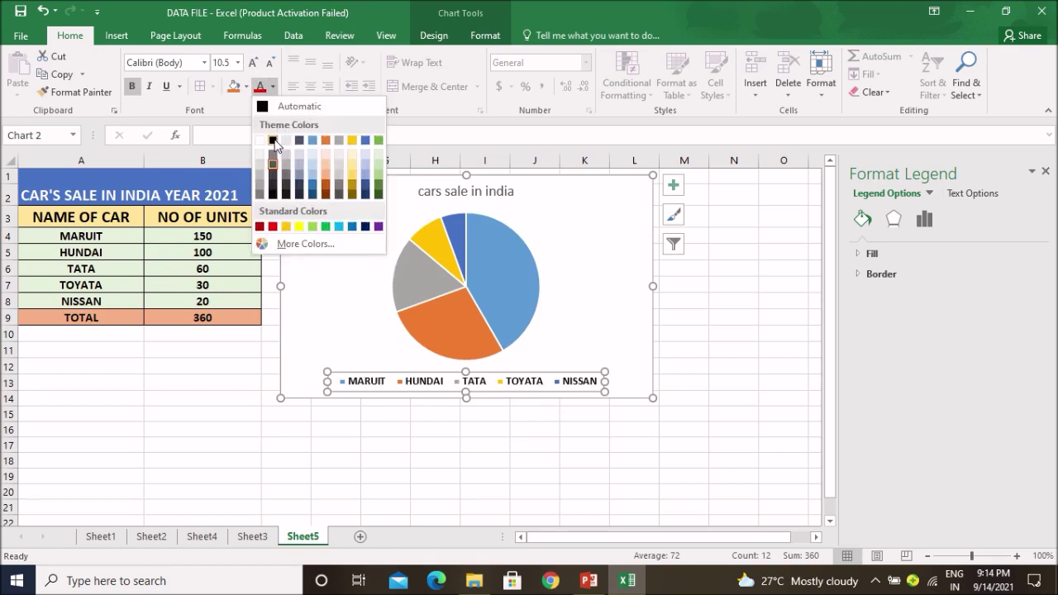
click(326, 228)
Fill the whole chart area with light yellow.
click(597, 343)
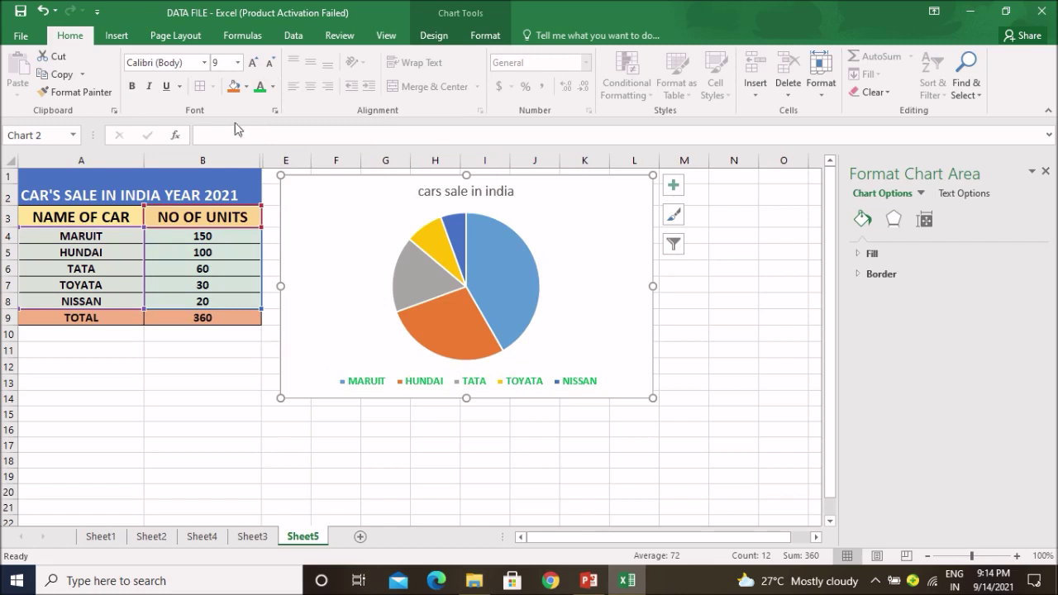
click(247, 86)
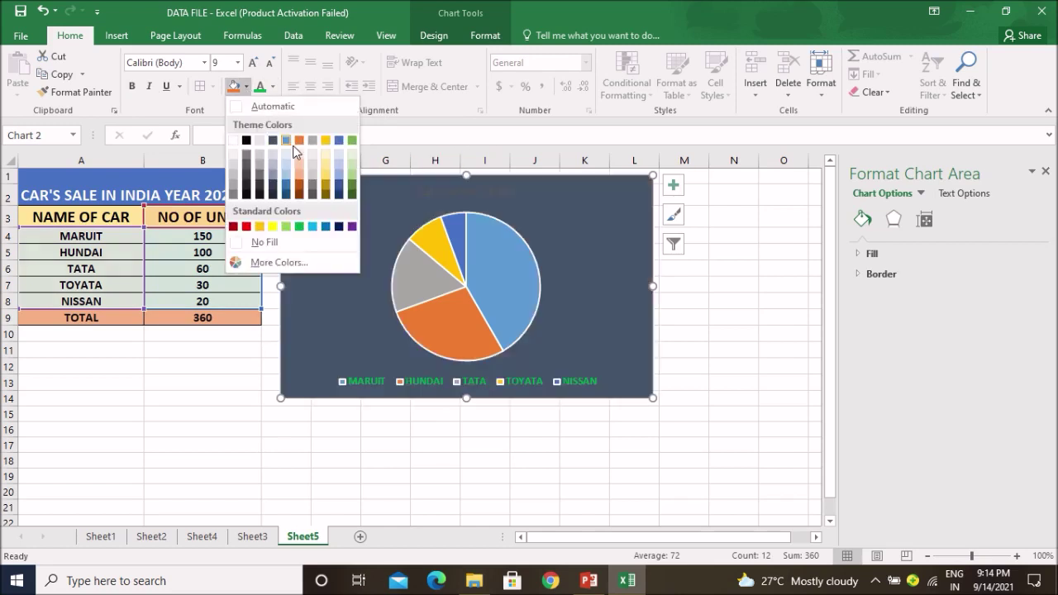
click(329, 160)
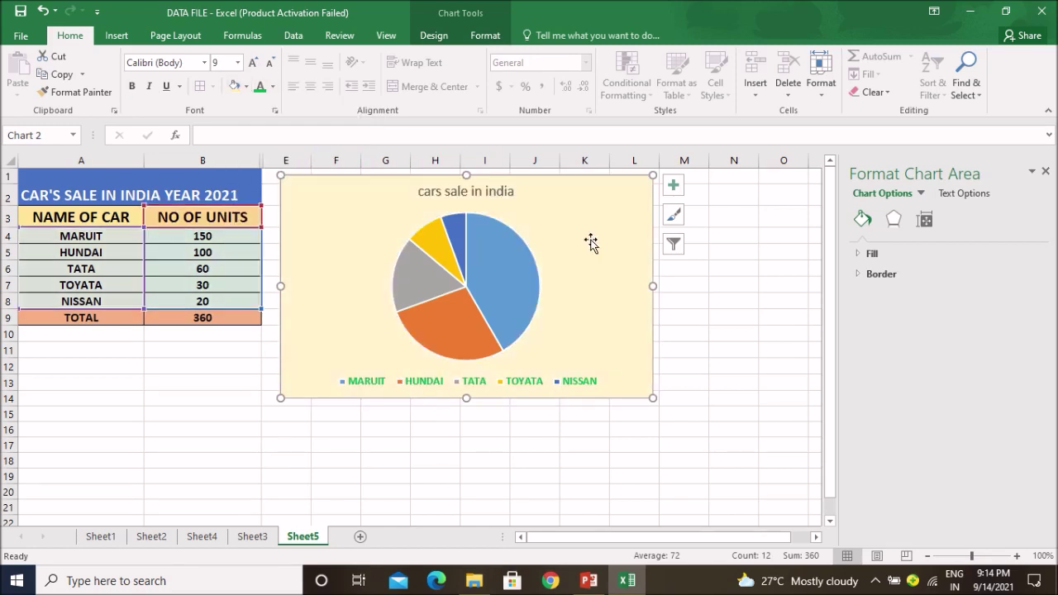
Add data labels to the slices, enlarge them two sizes and colour them white.
click(674, 187)
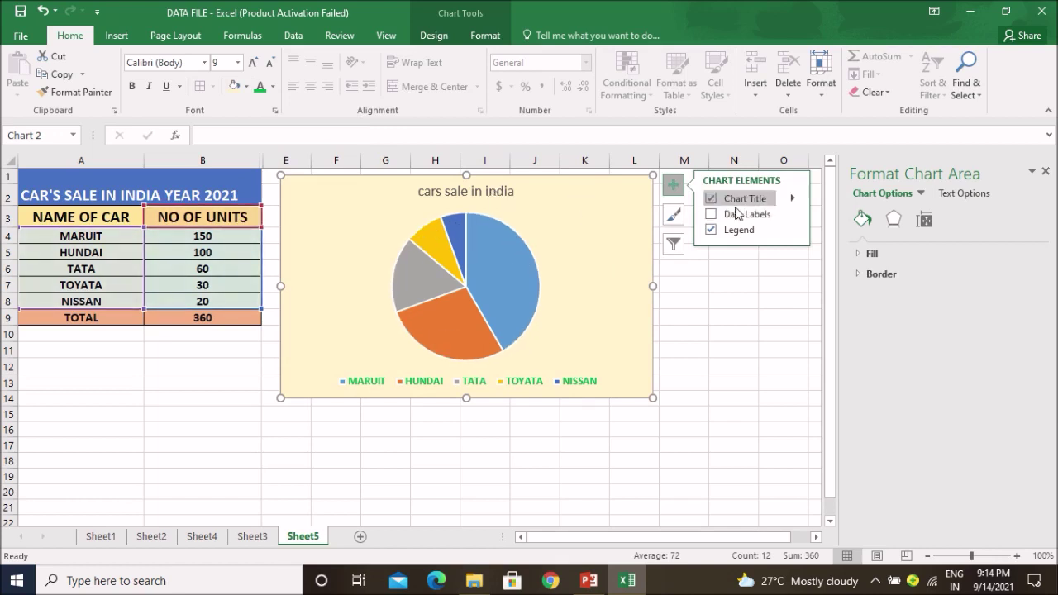
click(711, 215)
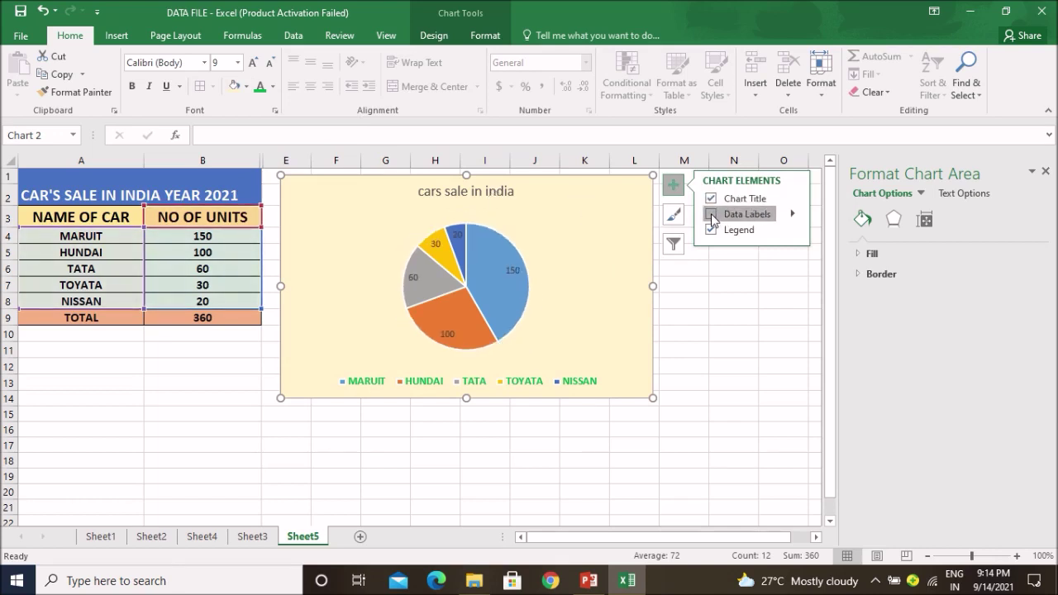
click(512, 273)
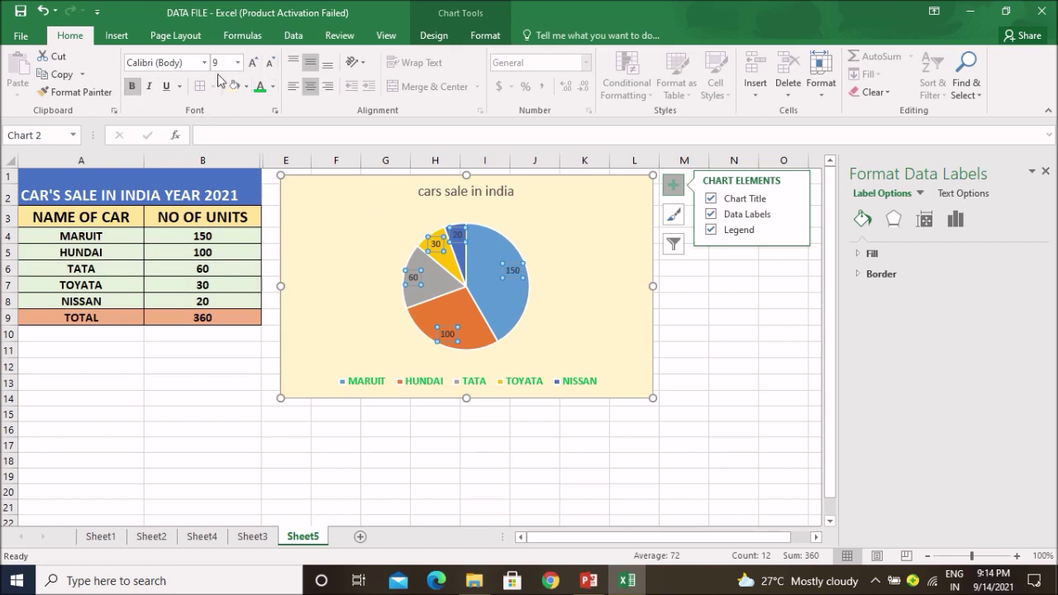
click(254, 64)
click(253, 64)
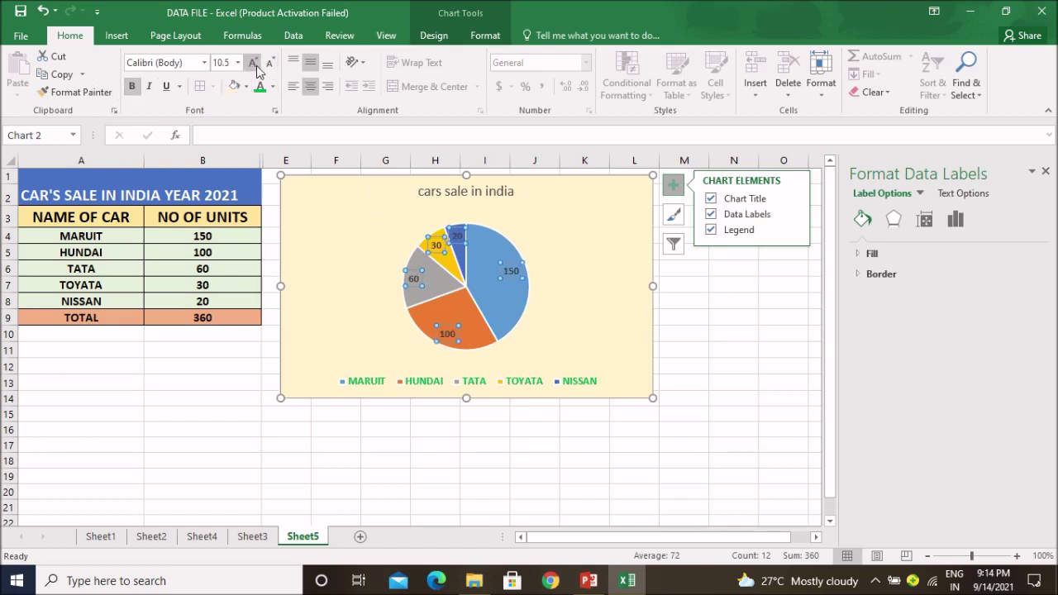
click(273, 90)
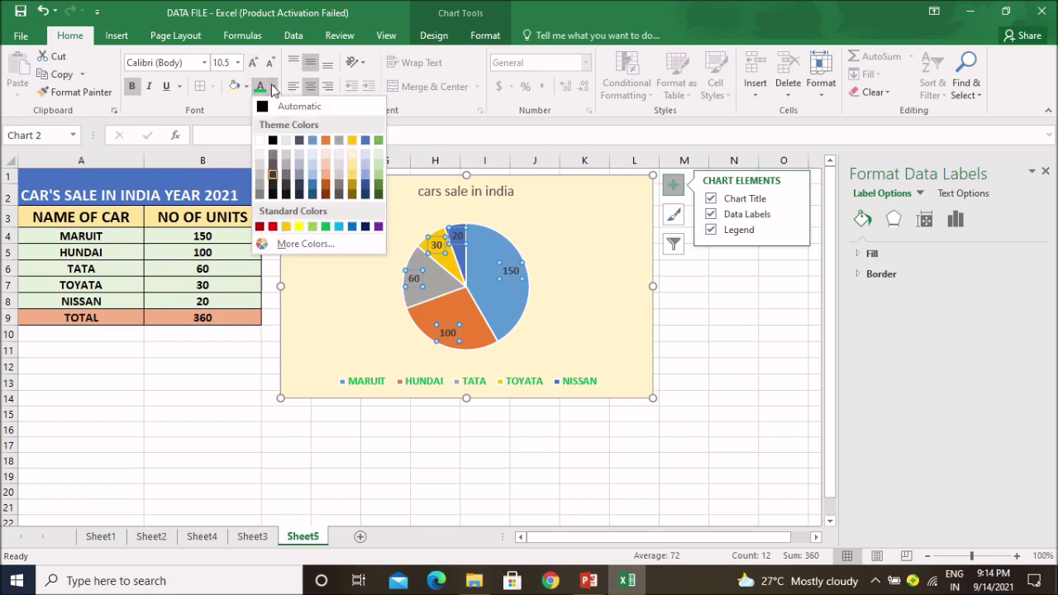
click(264, 141)
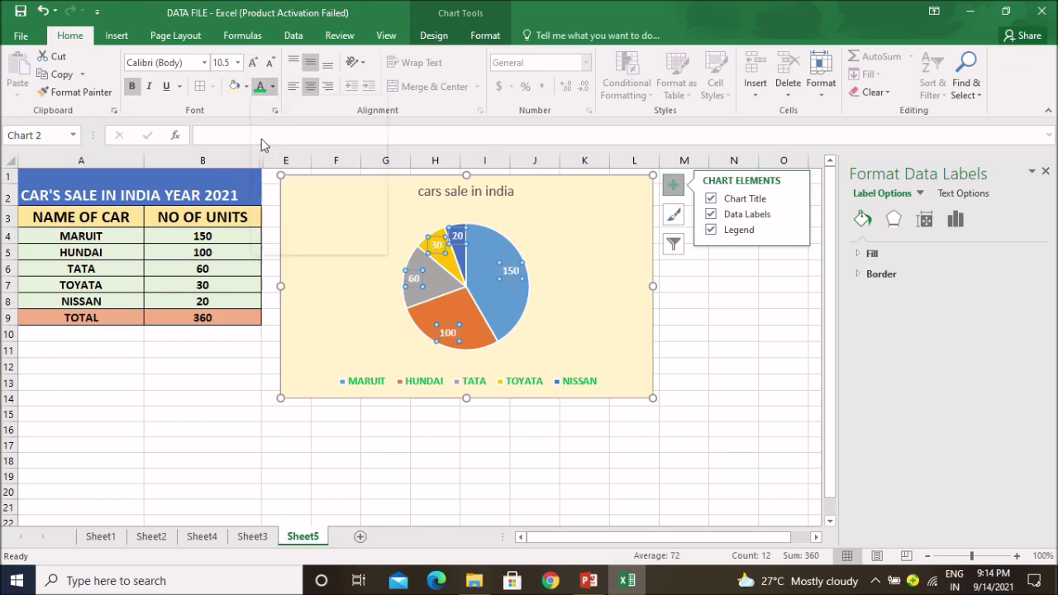
click(562, 291)
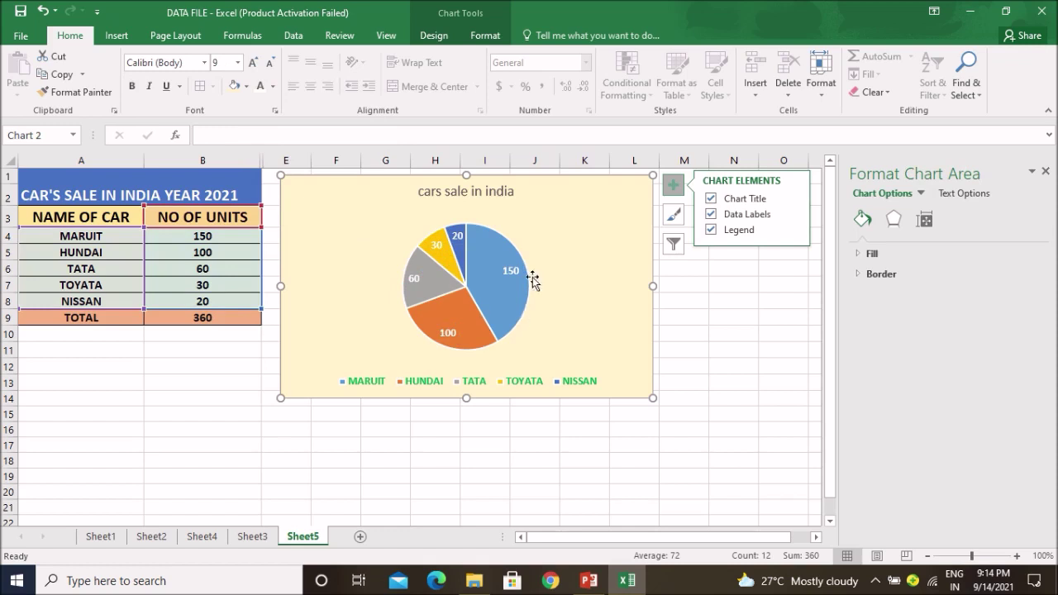
mouse_move(492, 302)
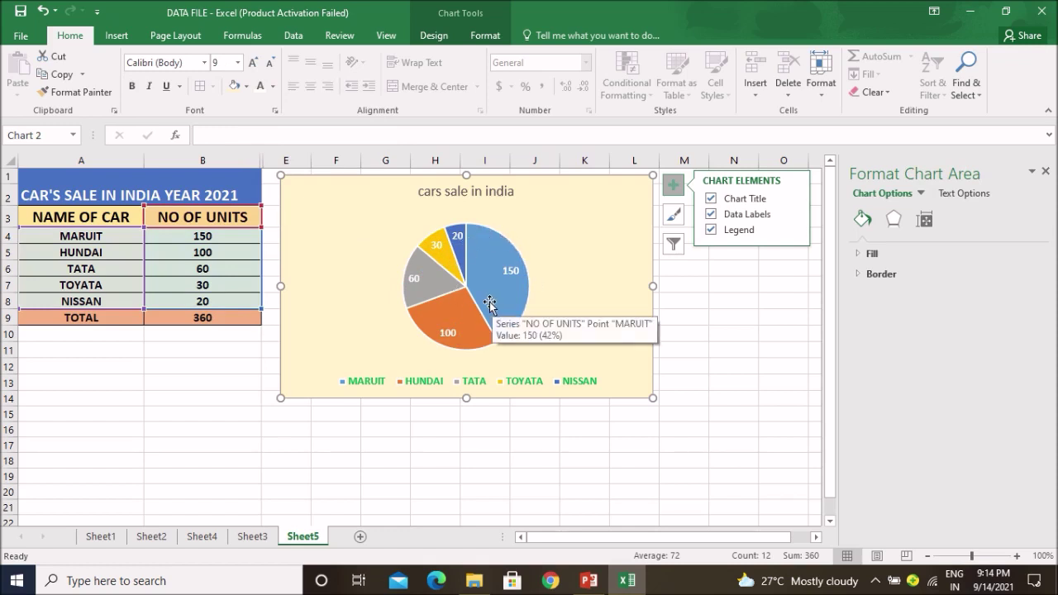
click(675, 216)
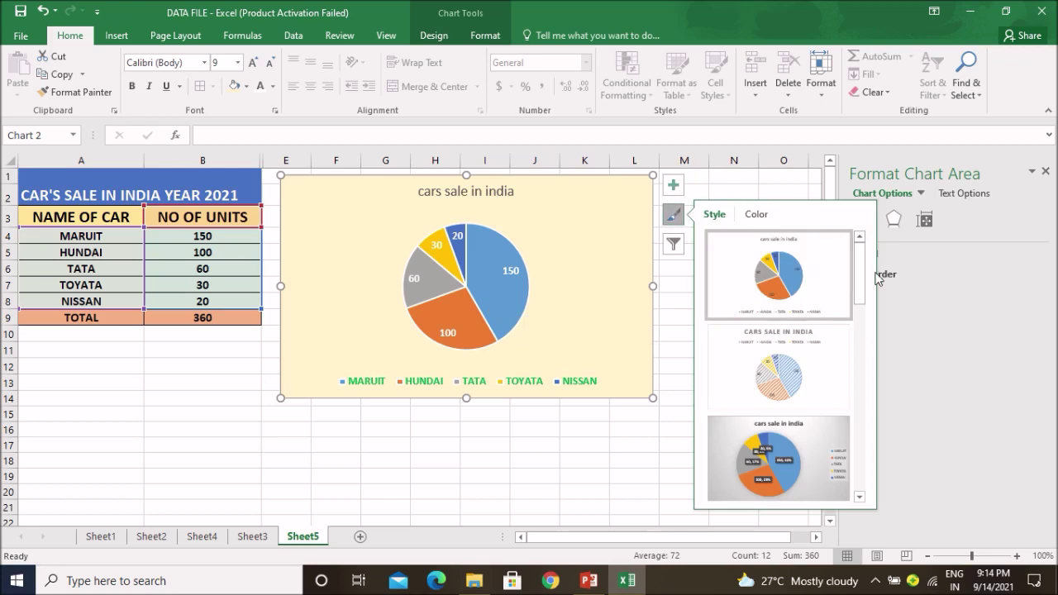
Preview chart styles: grey gradient, hatched pastel, light pastel, dark, blue and others.
drag(862, 267, 862, 295)
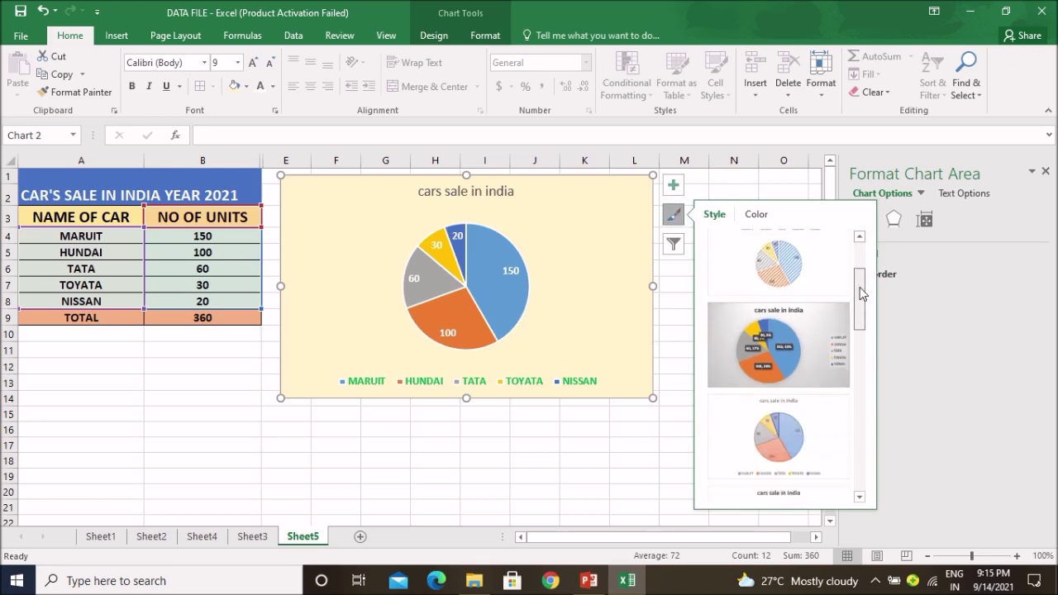
click(806, 335)
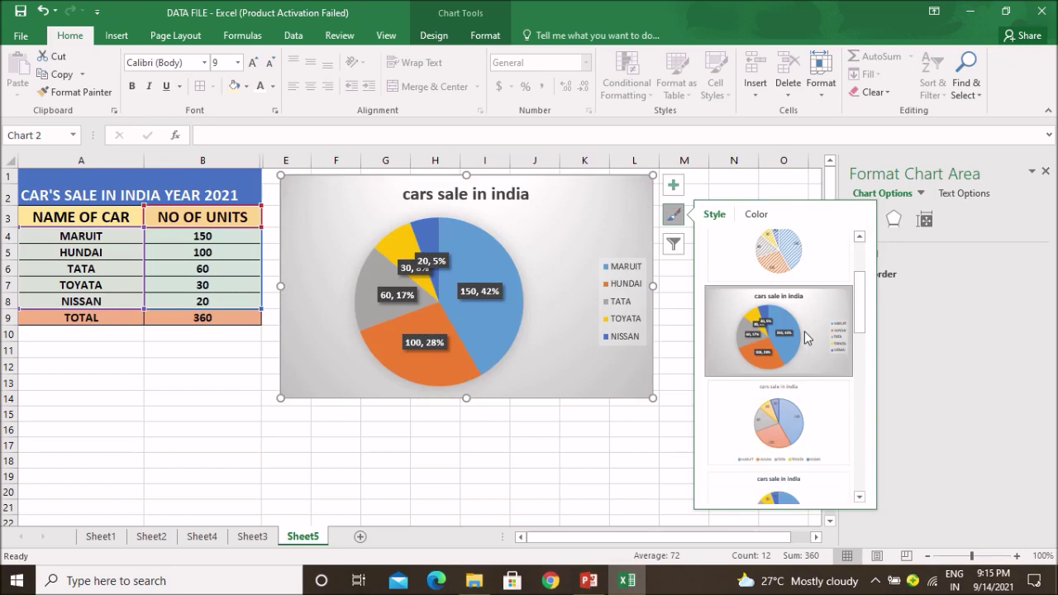
click(800, 276)
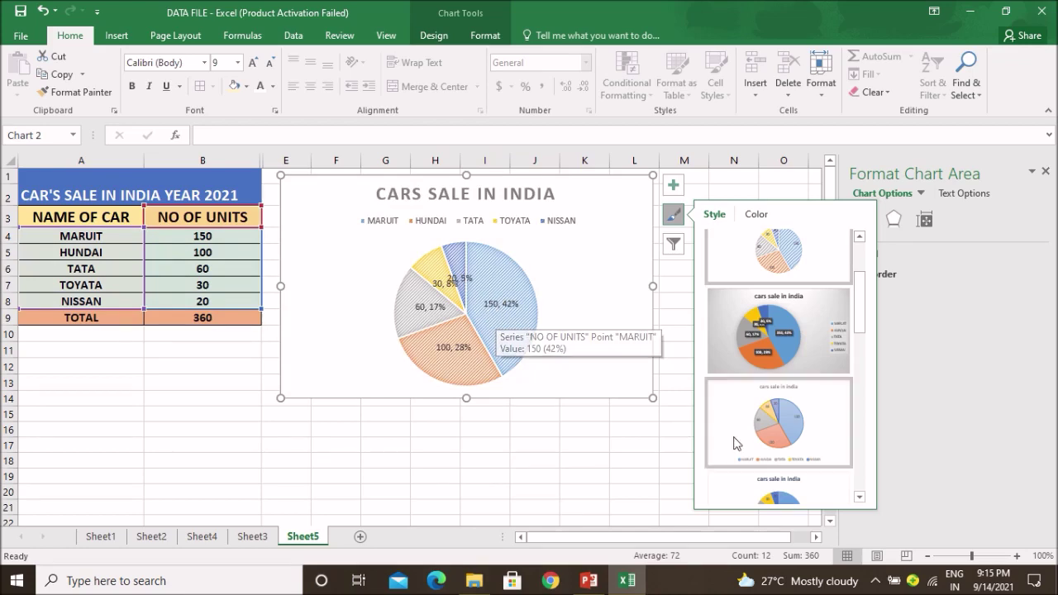
click(787, 430)
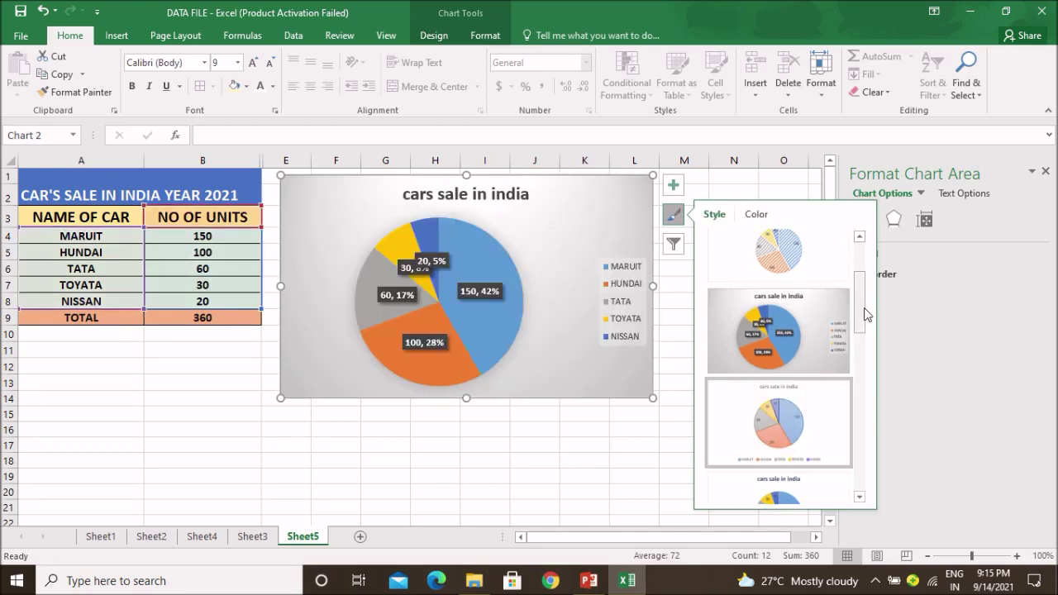
drag(863, 319, 863, 390)
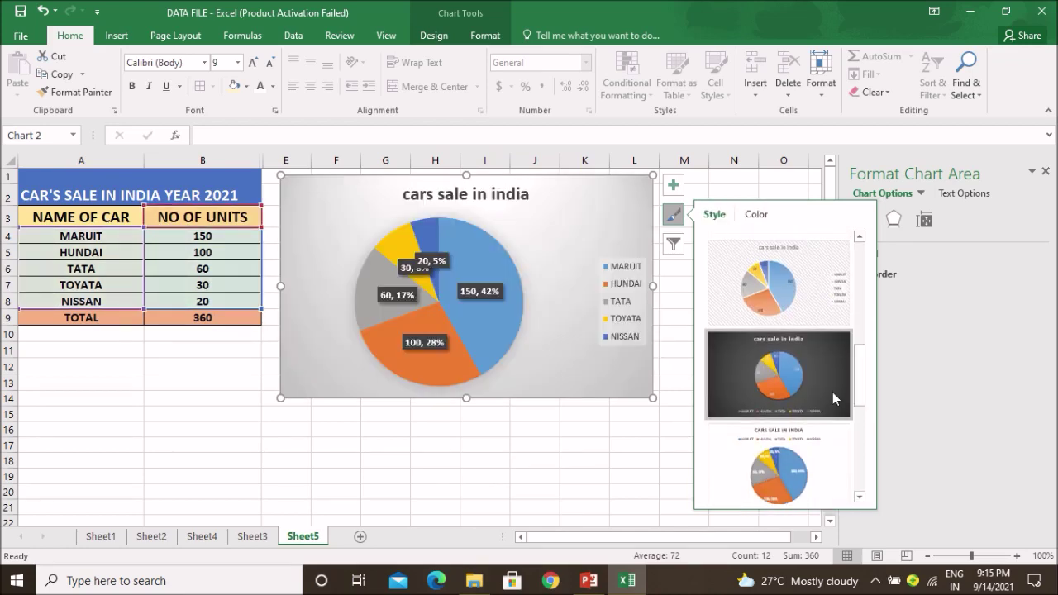
click(832, 392)
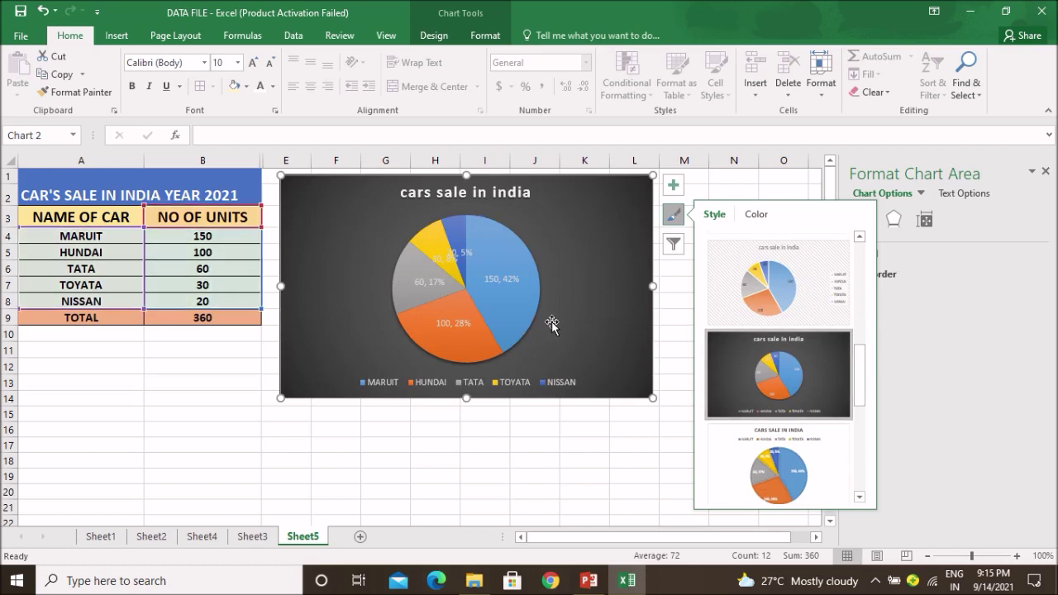
drag(865, 382, 866, 454)
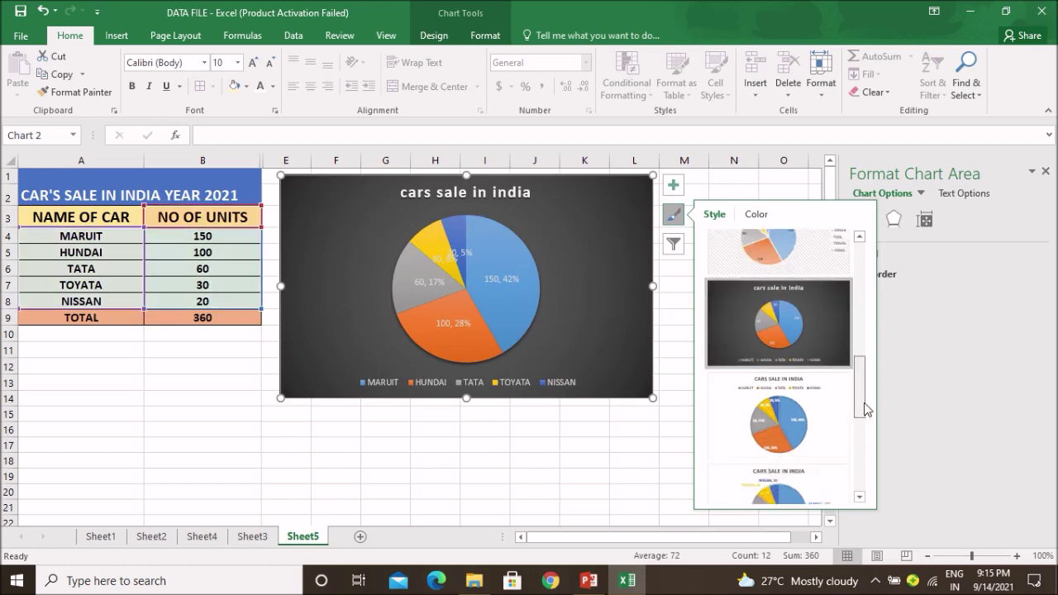
click(824, 366)
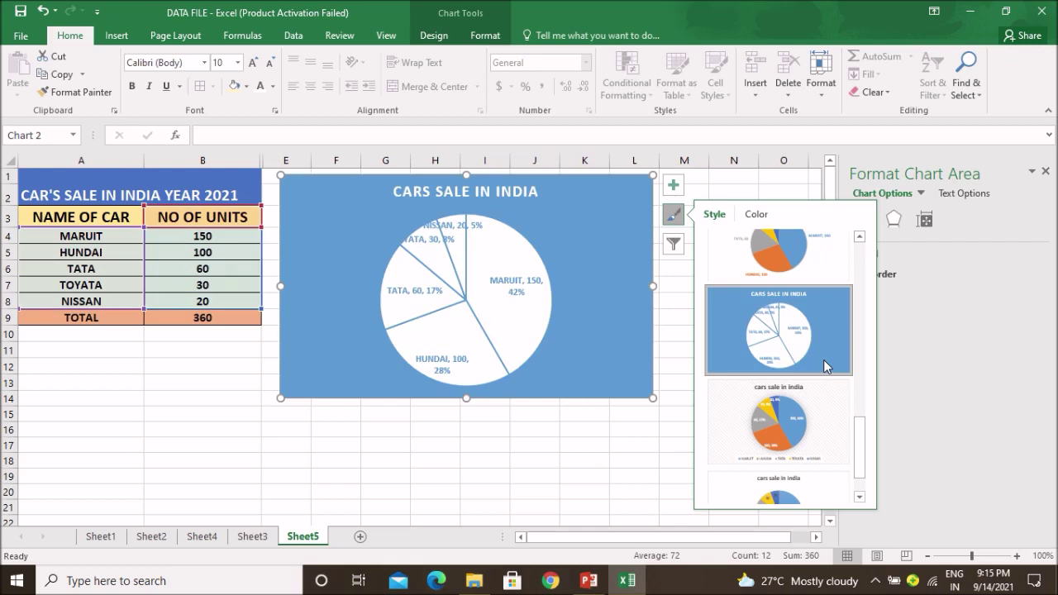
click(808, 421)
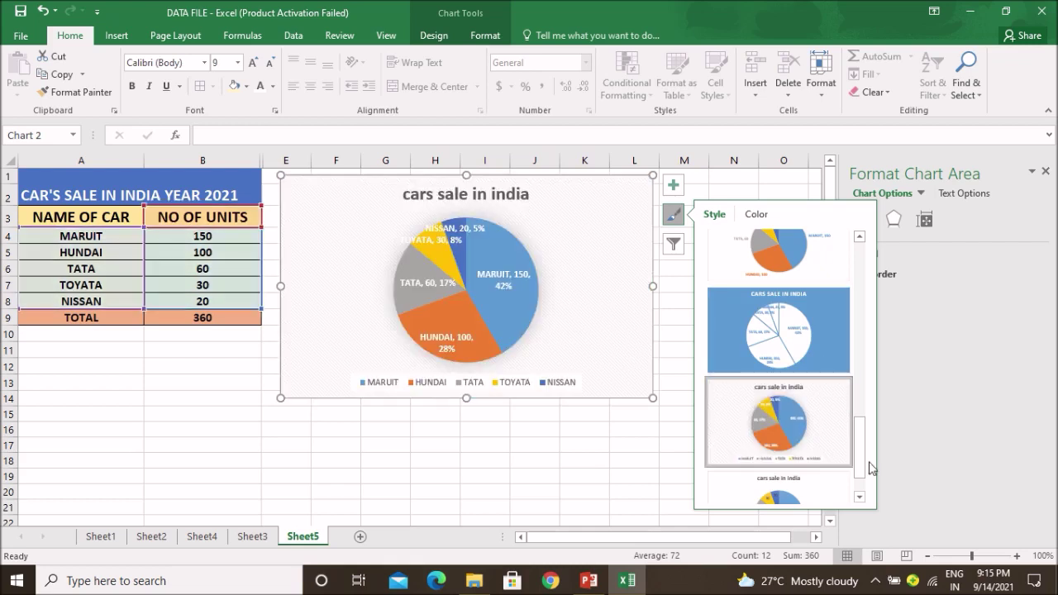
drag(865, 457, 865, 472)
click(802, 467)
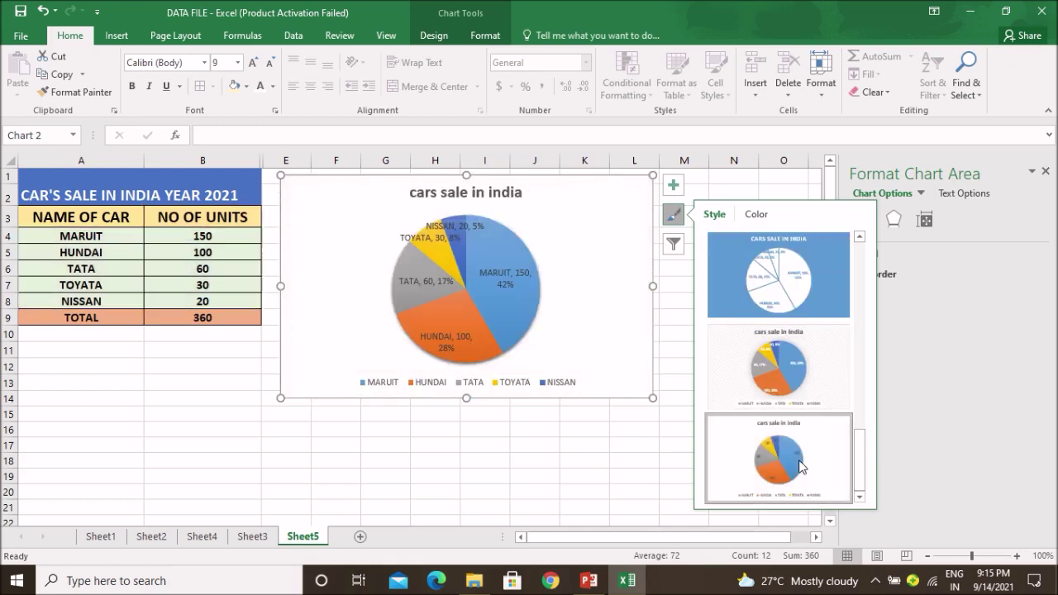
drag(863, 475, 861, 248)
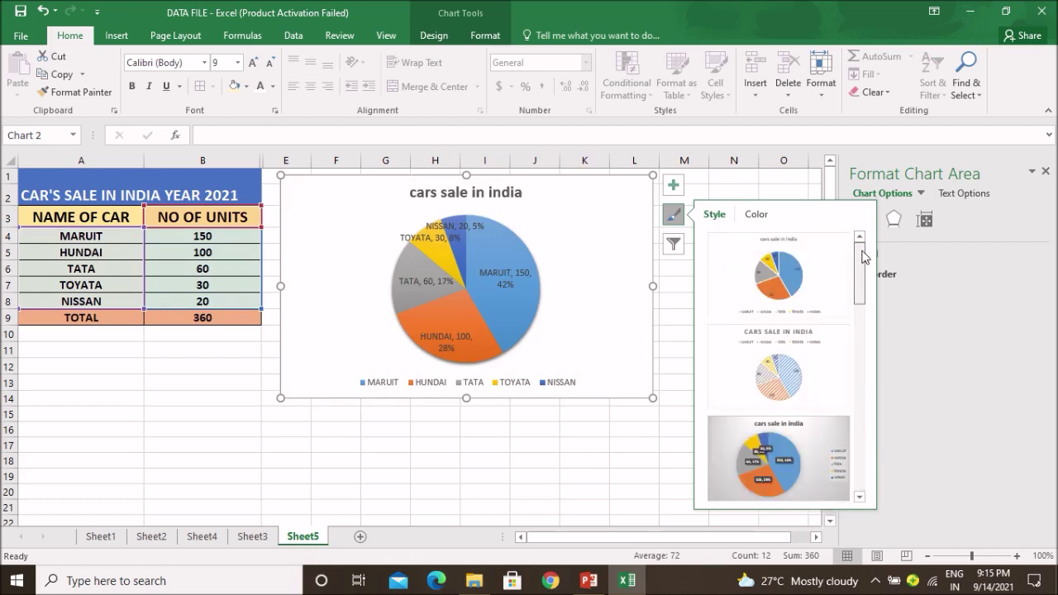
Apply the hatched pastel style with uppercase title and name-value-percentage labels, leaving colours unchanged.
click(822, 280)
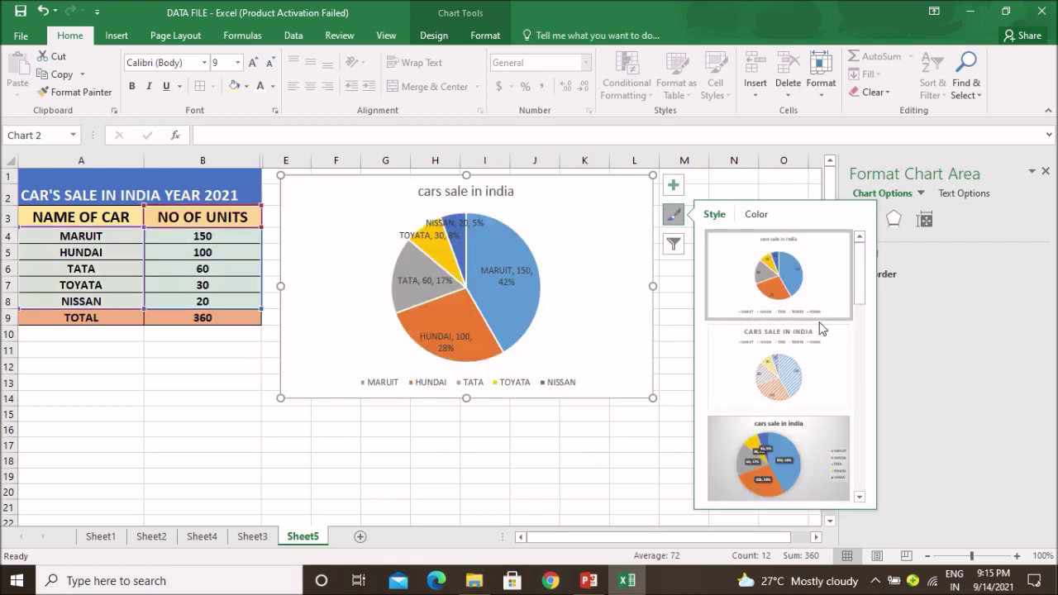
mouse_move(863, 278)
mouse_down()
mouse_move(863, 300)
mouse_move(862, 276)
mouse_up()
click(816, 394)
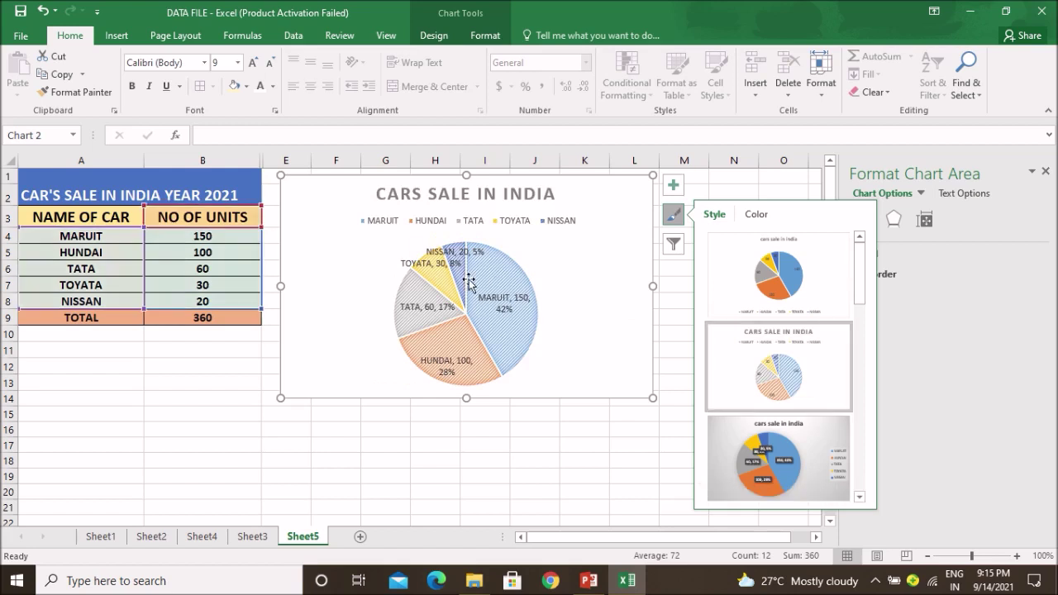
click(755, 216)
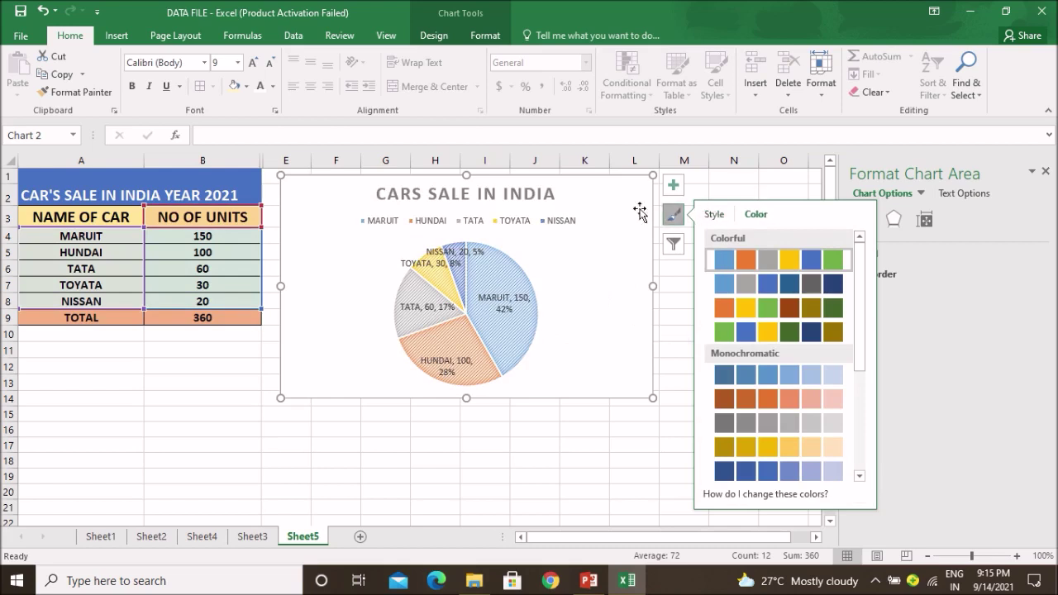
click(730, 187)
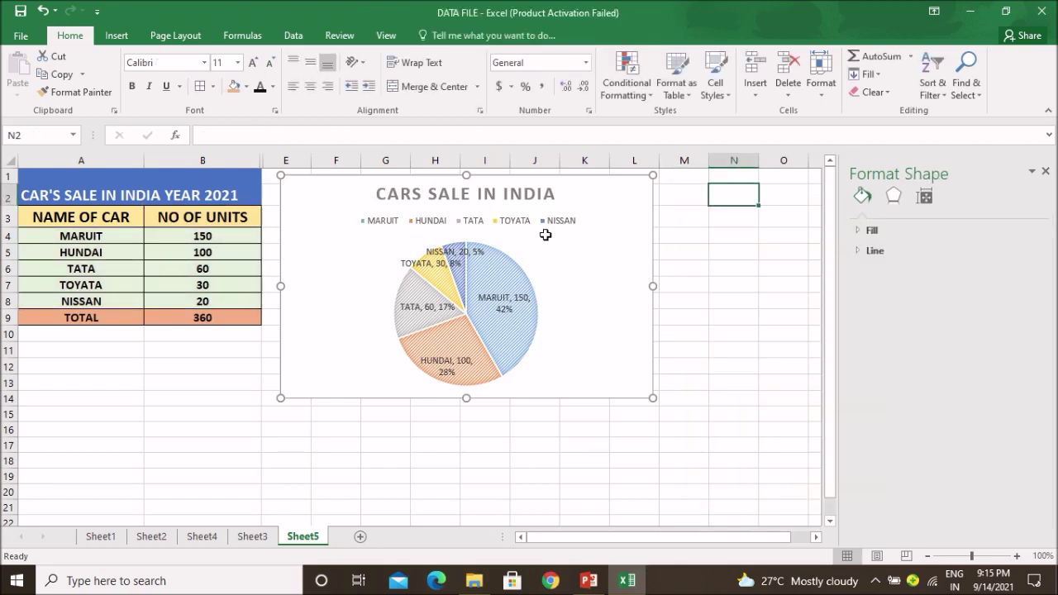
Undo eight times to restore the light-yellow chart with green legend and white labels.
click(43, 10)
click(43, 10)
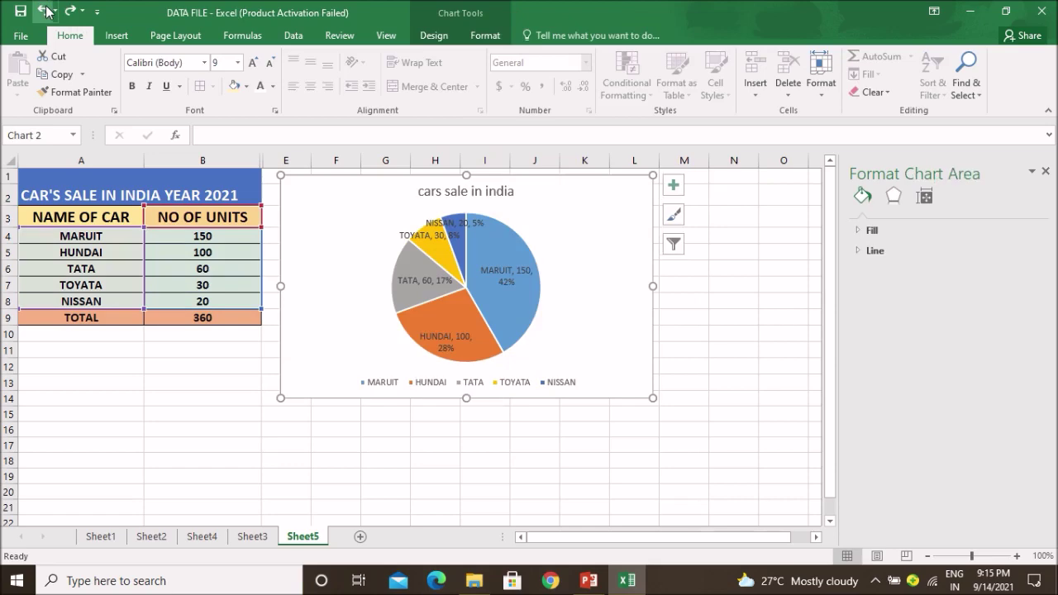
click(43, 10)
click(43, 10)
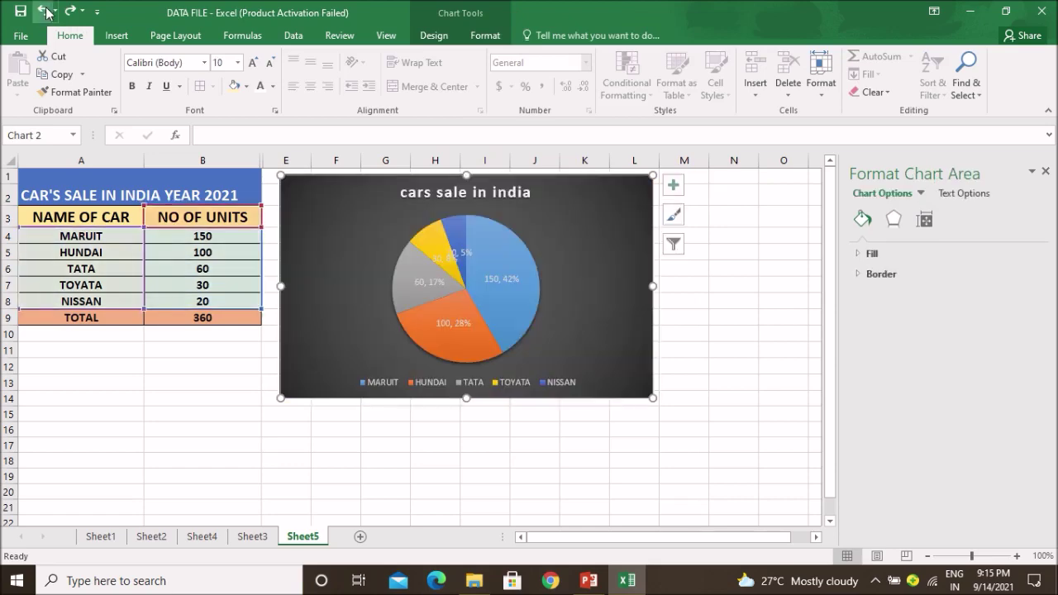
click(43, 10)
click(43, 10)
click(43, 10)
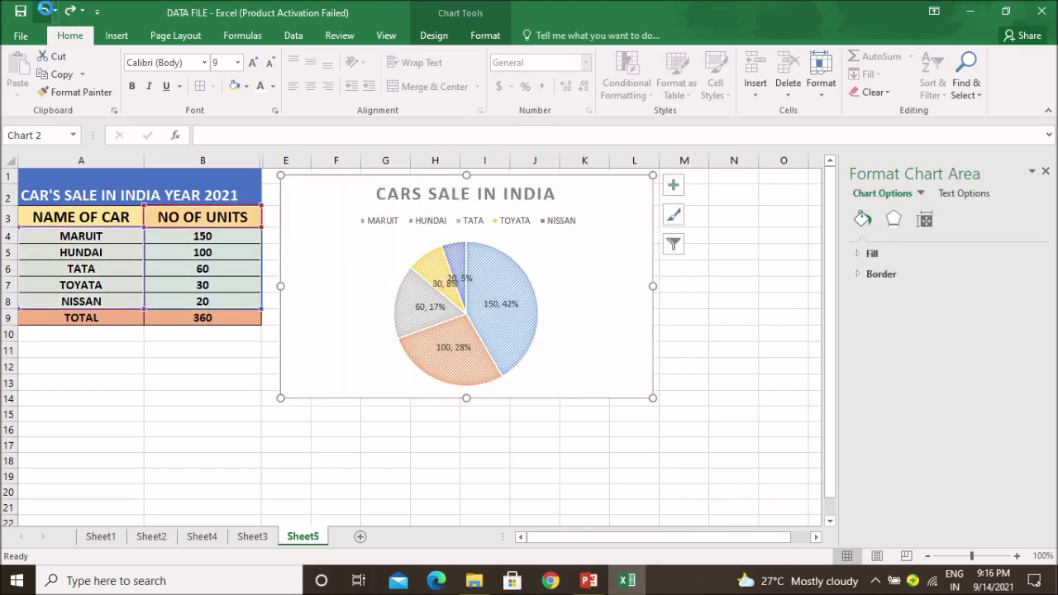
click(45, 10)
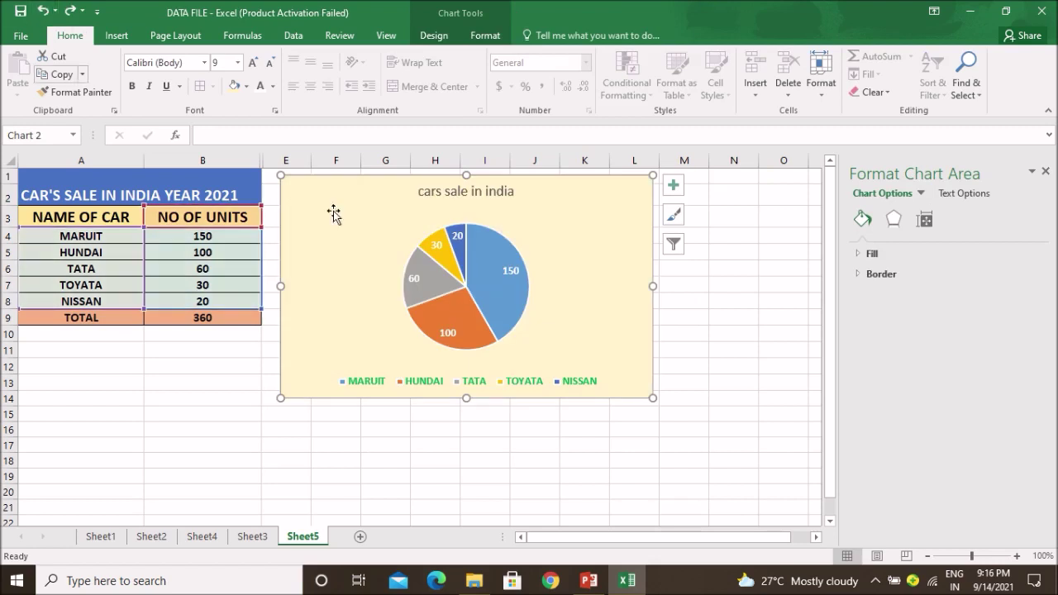
click(674, 217)
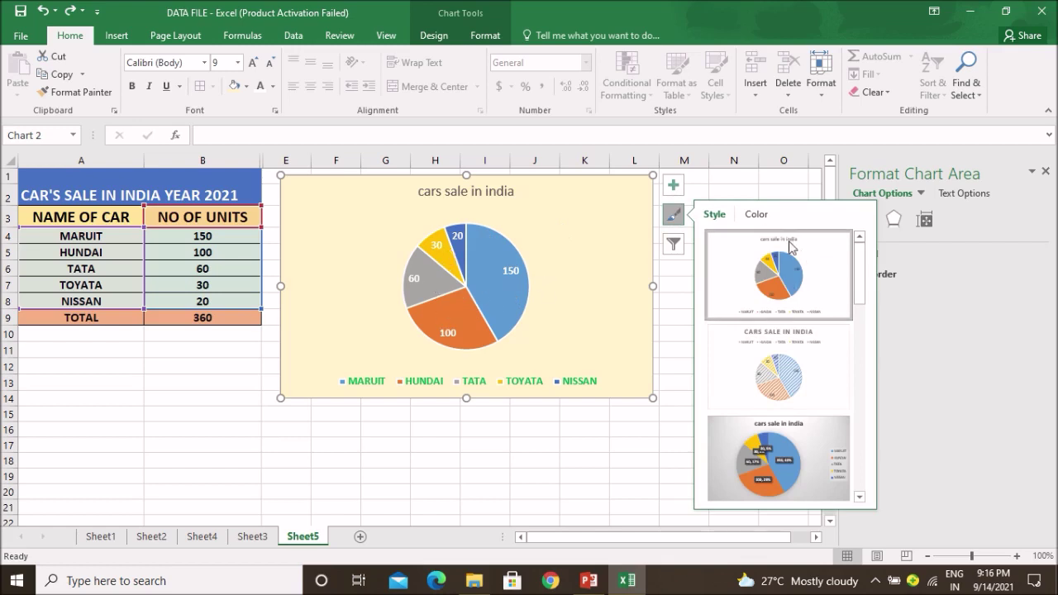
Browse the slice colour palettes, then show the chart filter listing NO OF UNITS and each car.
click(757, 215)
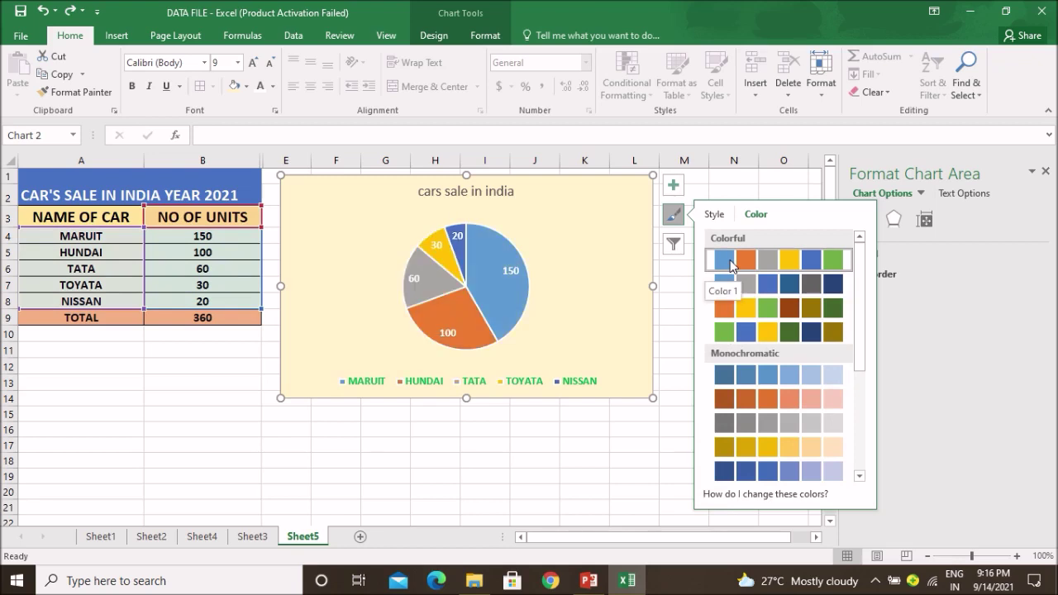
click(674, 244)
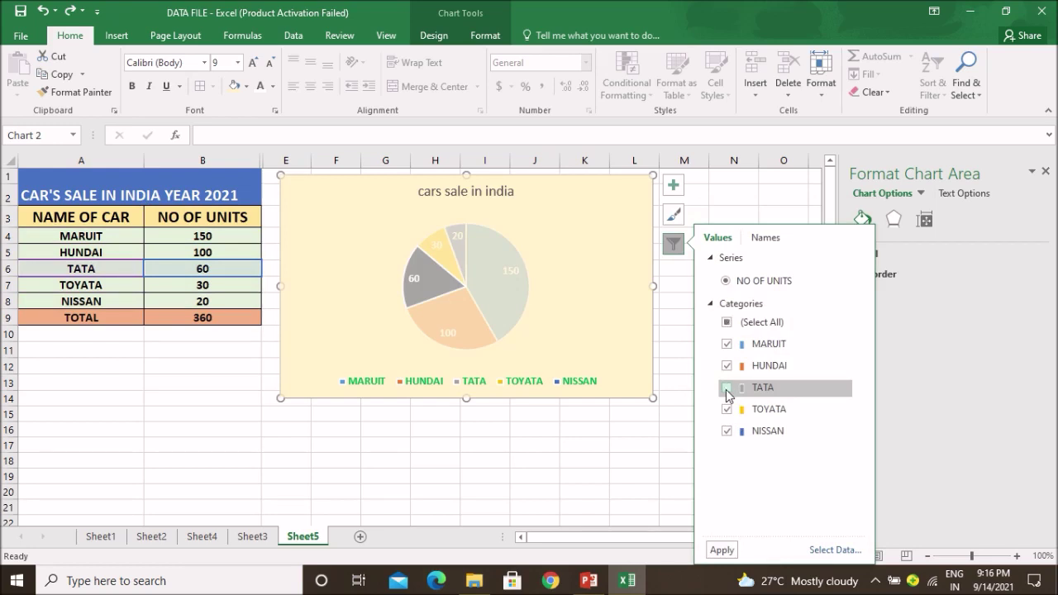
Filter TATA out of the pie and back in, keeping all five cars, then deselect.
click(727, 389)
click(722, 550)
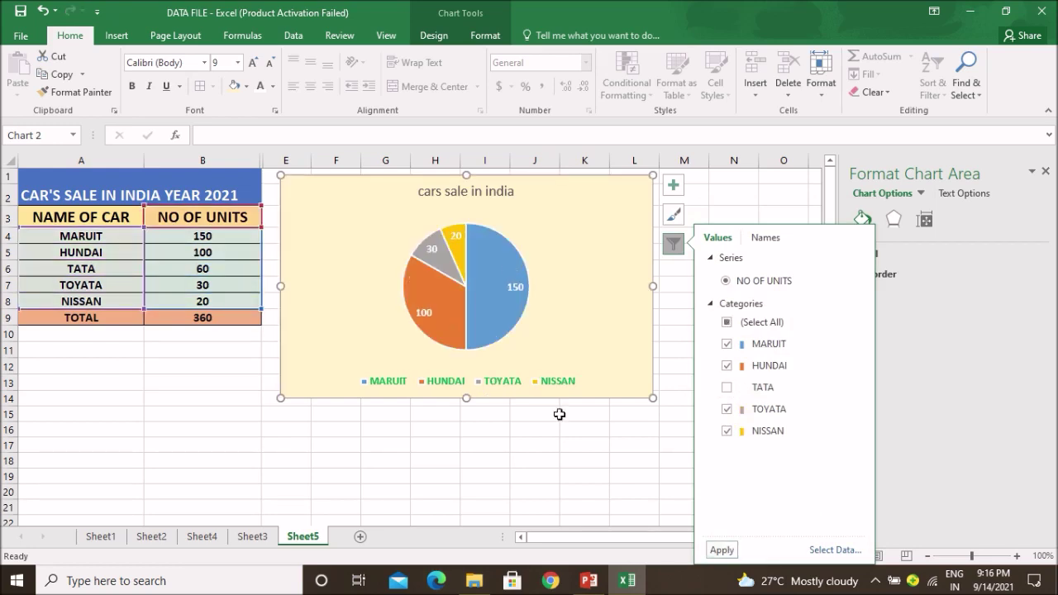
mouse_move(443, 319)
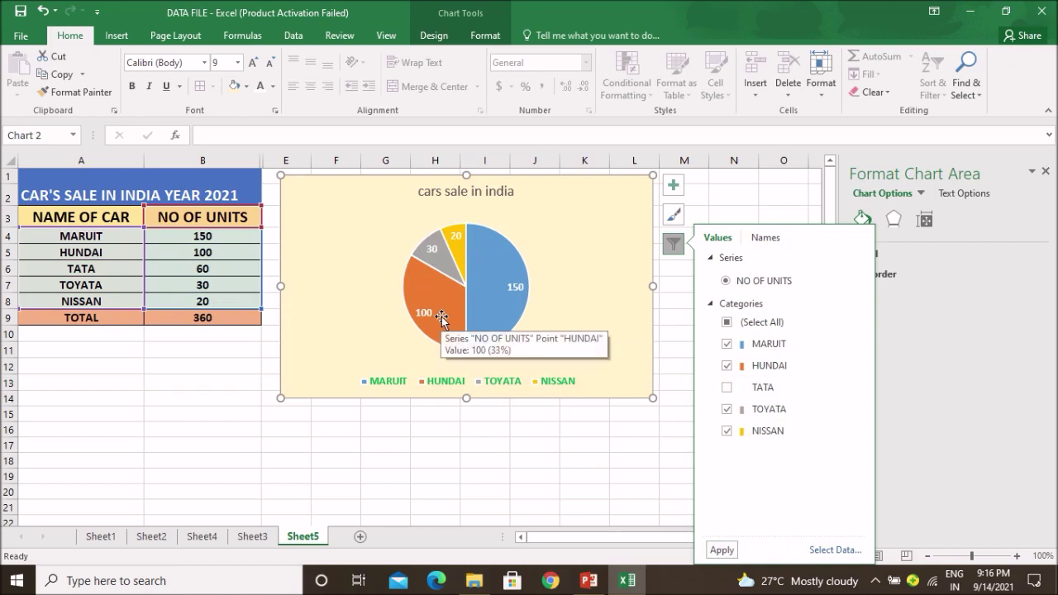
click(726, 387)
click(722, 550)
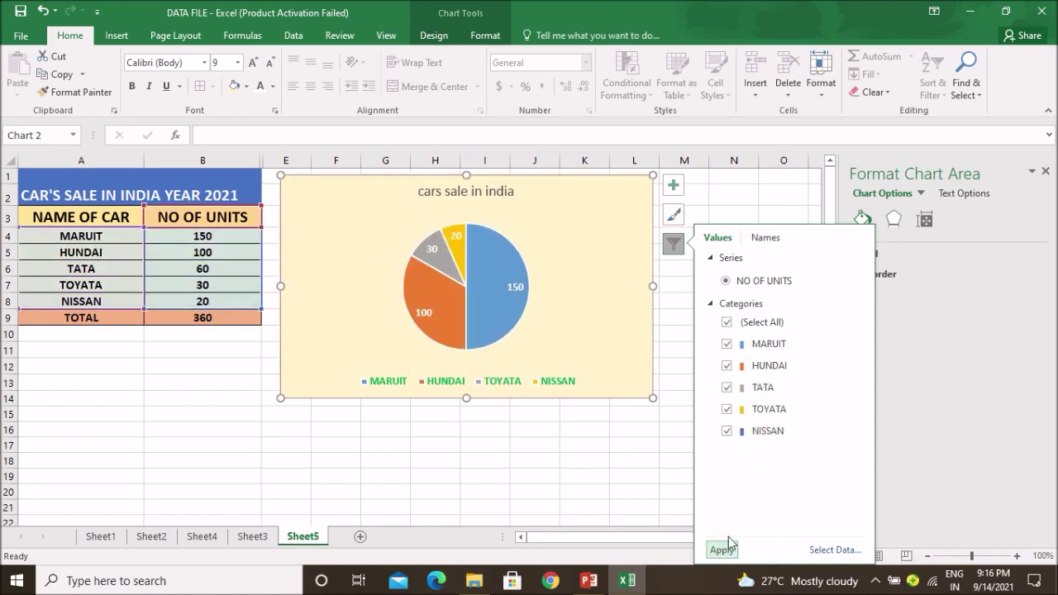
click(775, 203)
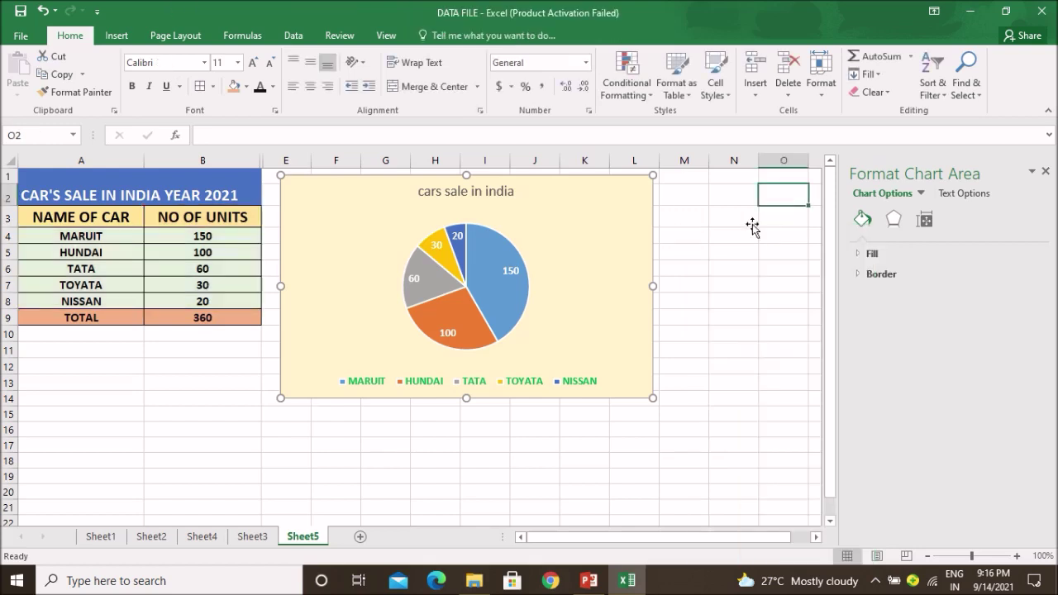
Close the formatting pane and reselect A3:B8, the car names and unit counts.
click(1046, 172)
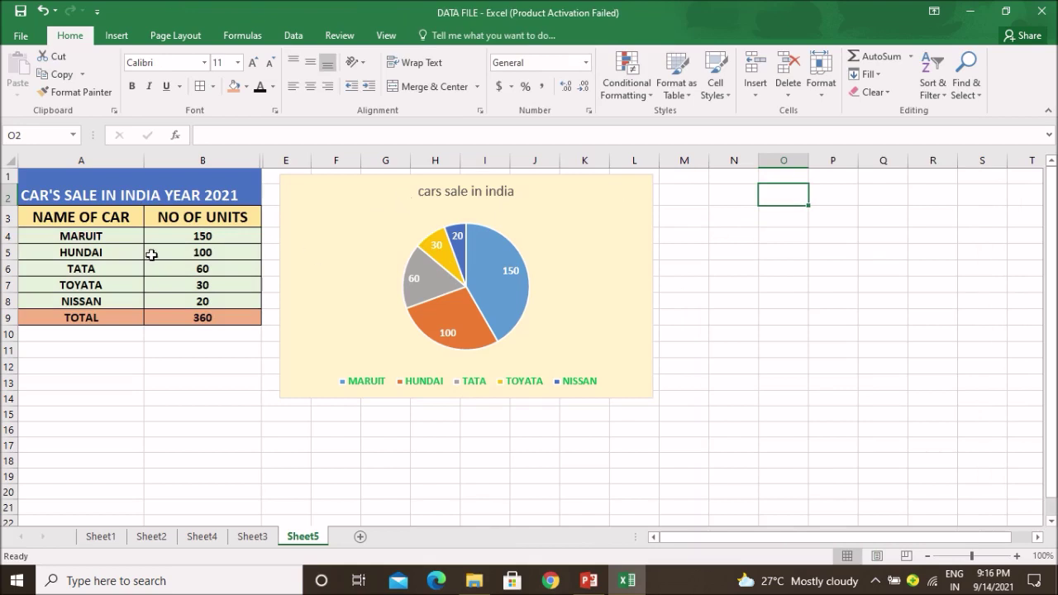
click(68, 217)
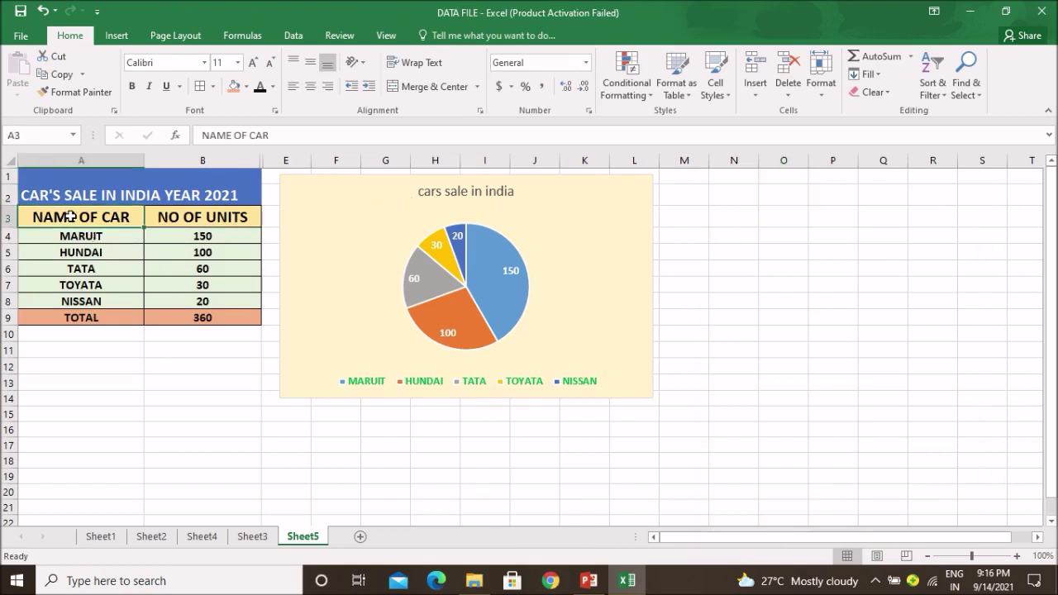
drag(141, 225, 169, 302)
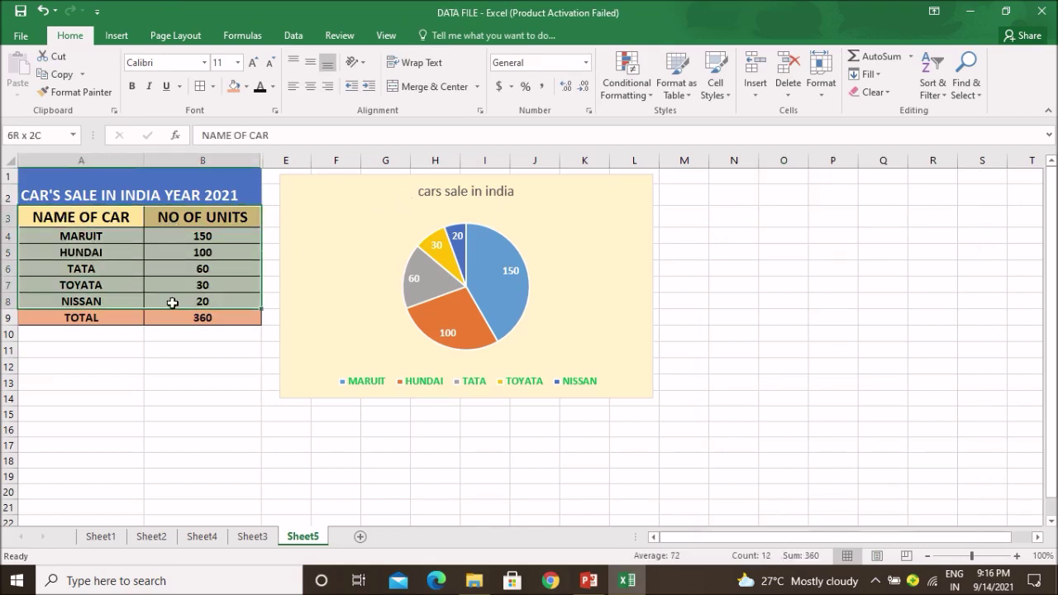
click(123, 38)
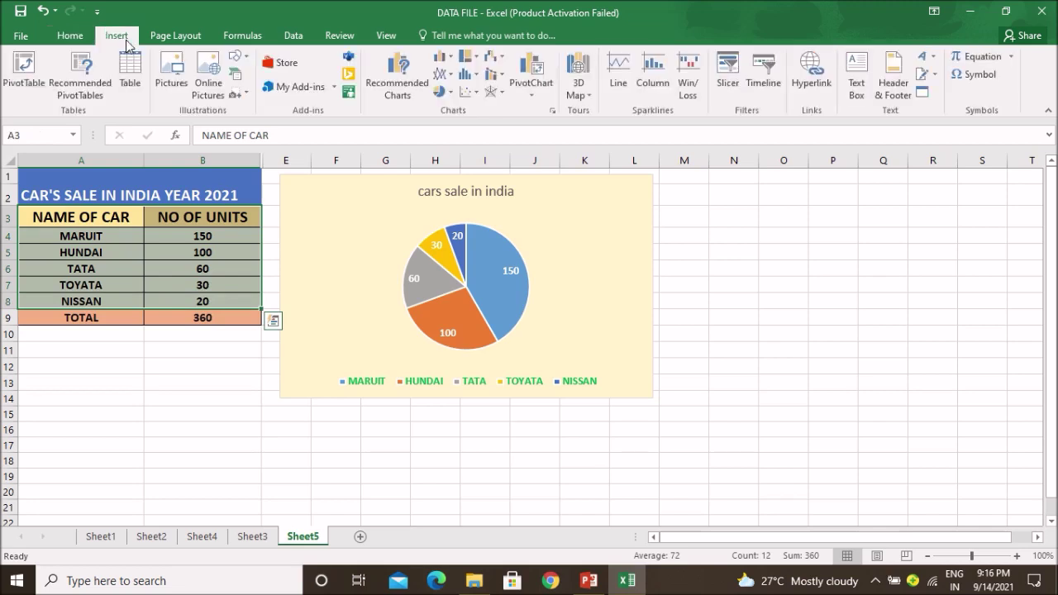
Insert a 3-D pie chart of the car units and position it right of the 2-D pie.
click(447, 91)
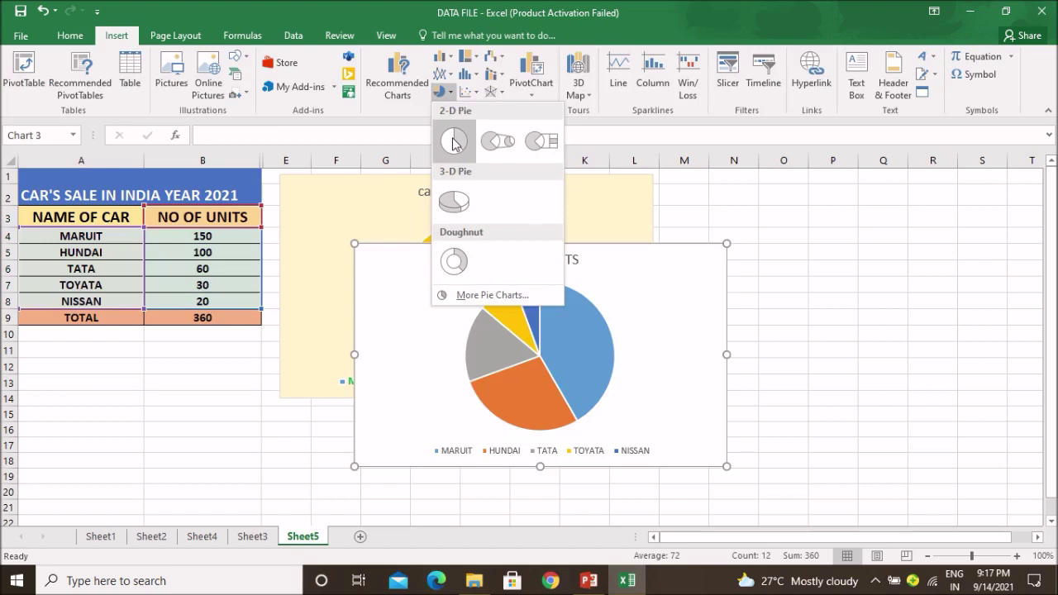
click(454, 201)
mouse_move(609, 262)
mouse_down()
mouse_move(934, 196)
mouse_move(920, 195)
mouse_up()
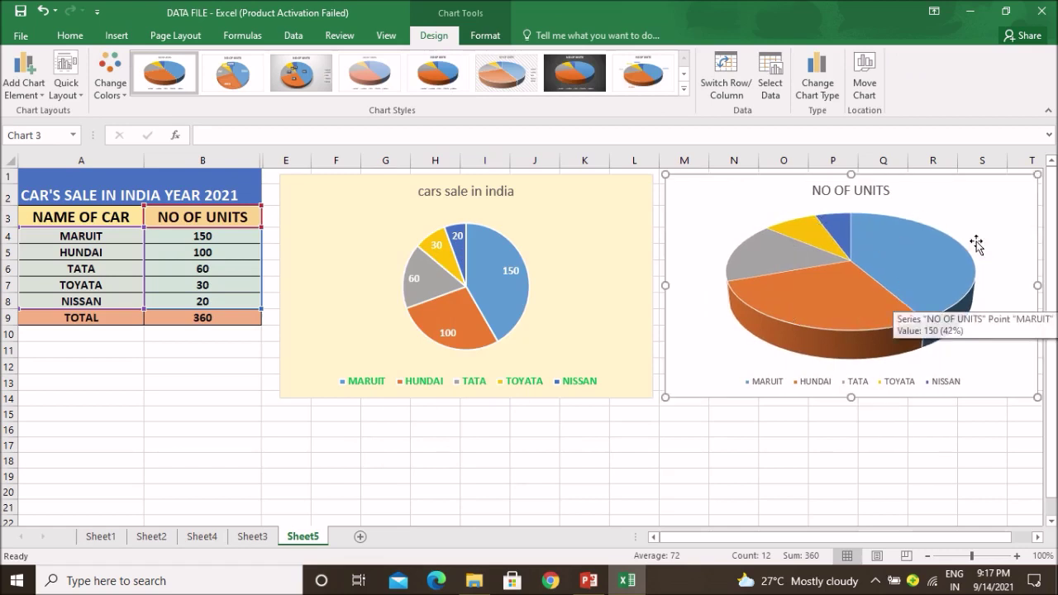
drag(661, 538, 678, 538)
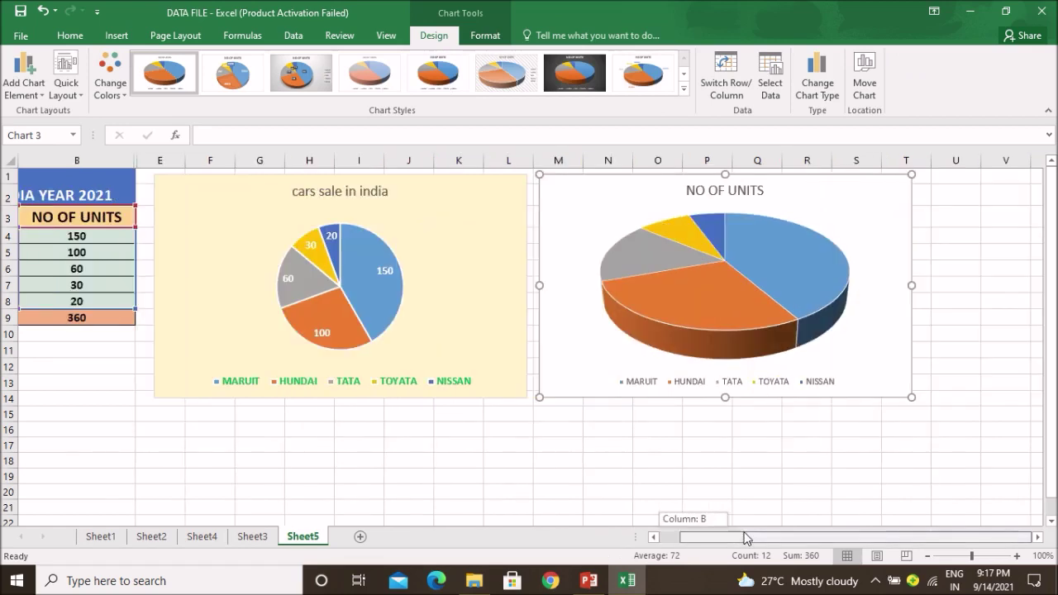
Add data labels showing unit counts (150, 100, 60, 30, 20) on the 3-D pie slices.
click(932, 185)
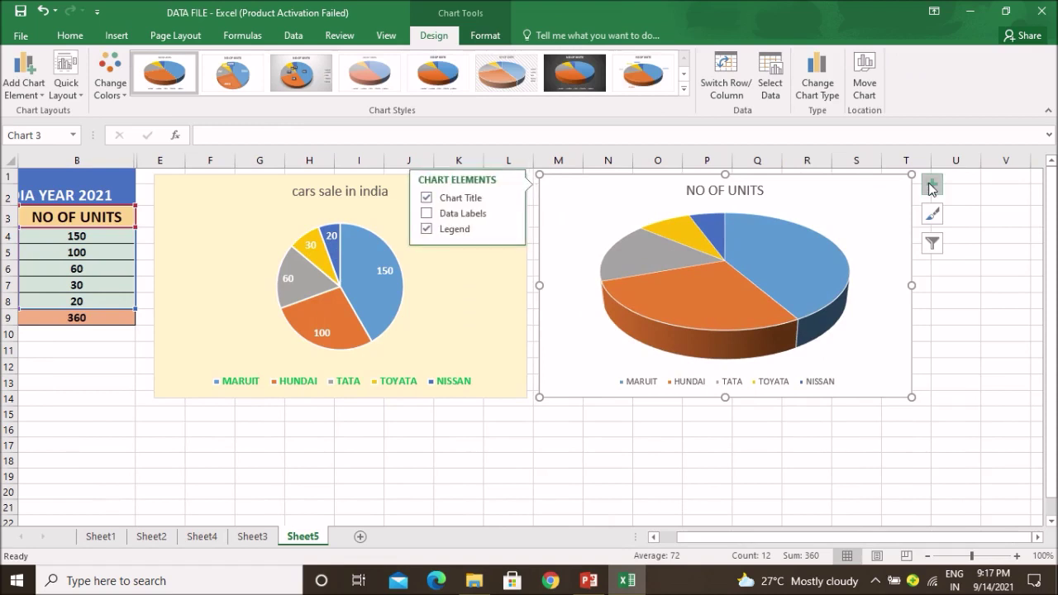
click(485, 217)
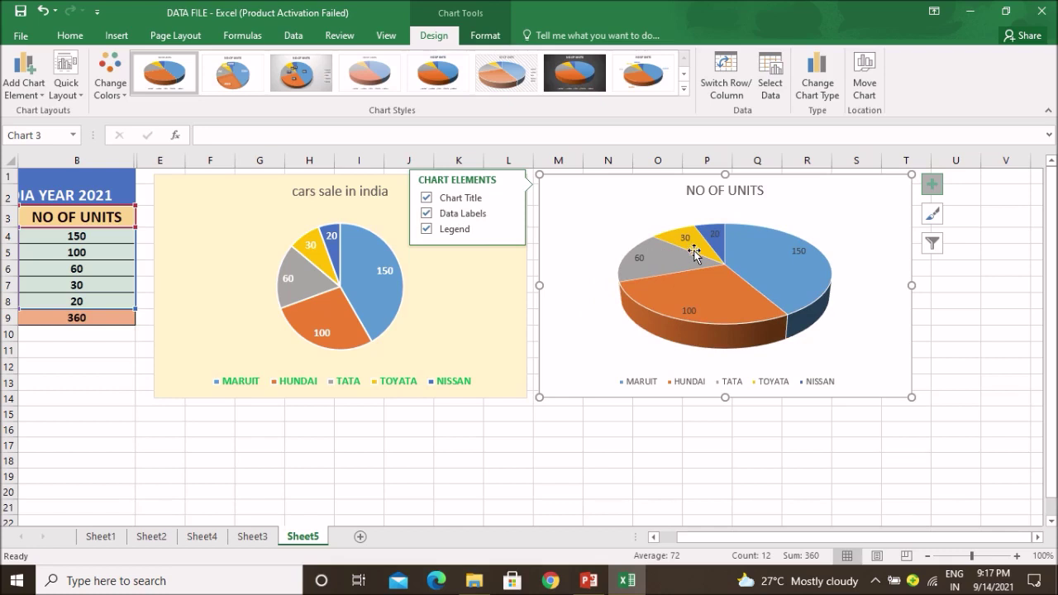
click(641, 259)
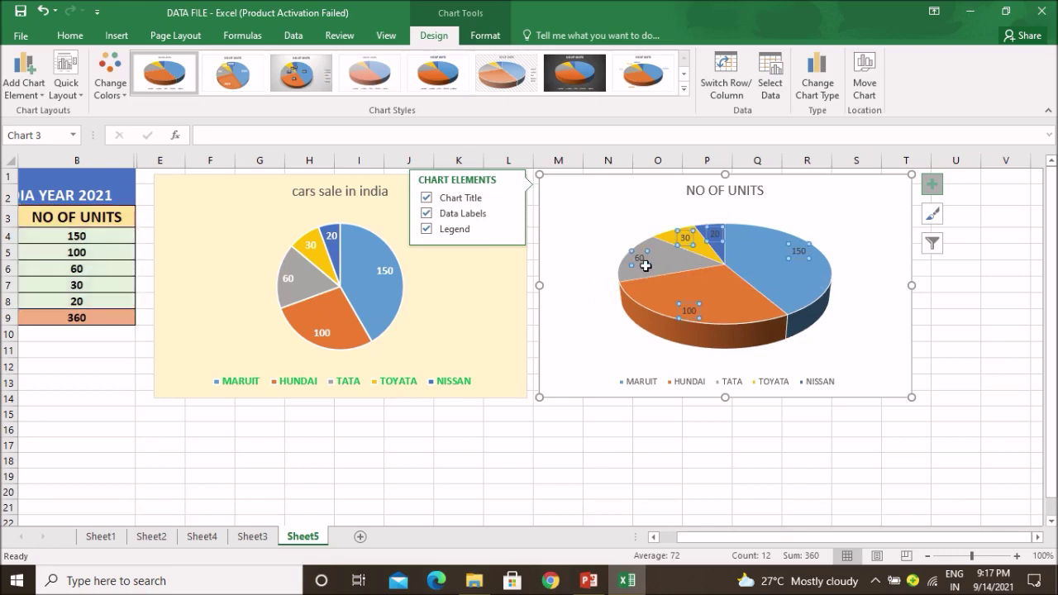
Bold and enlarge the 3-D pie's data labels, then bold and enlarge its legend text twice.
click(72, 35)
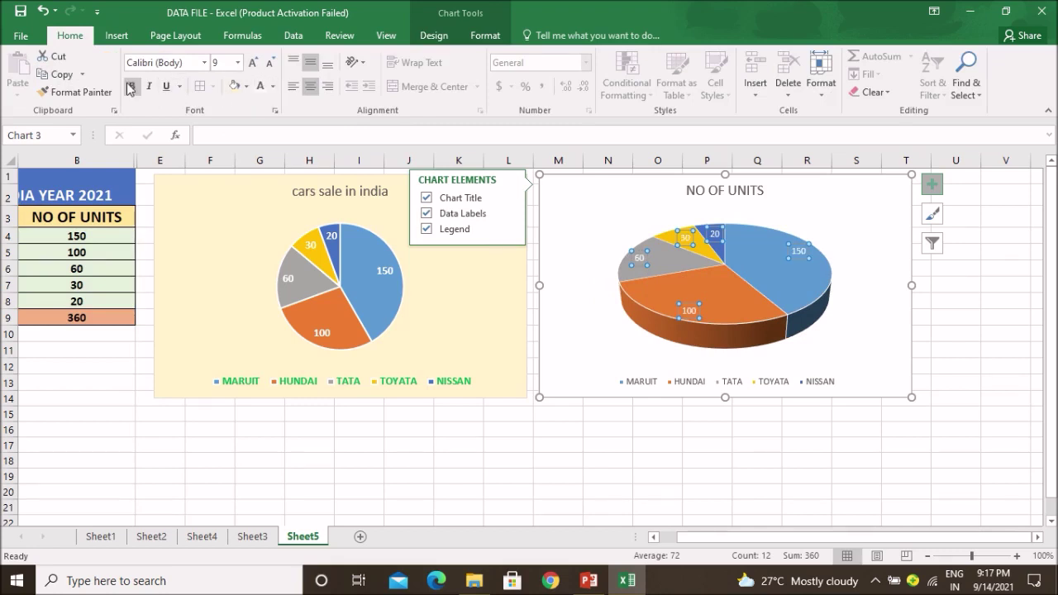
click(253, 65)
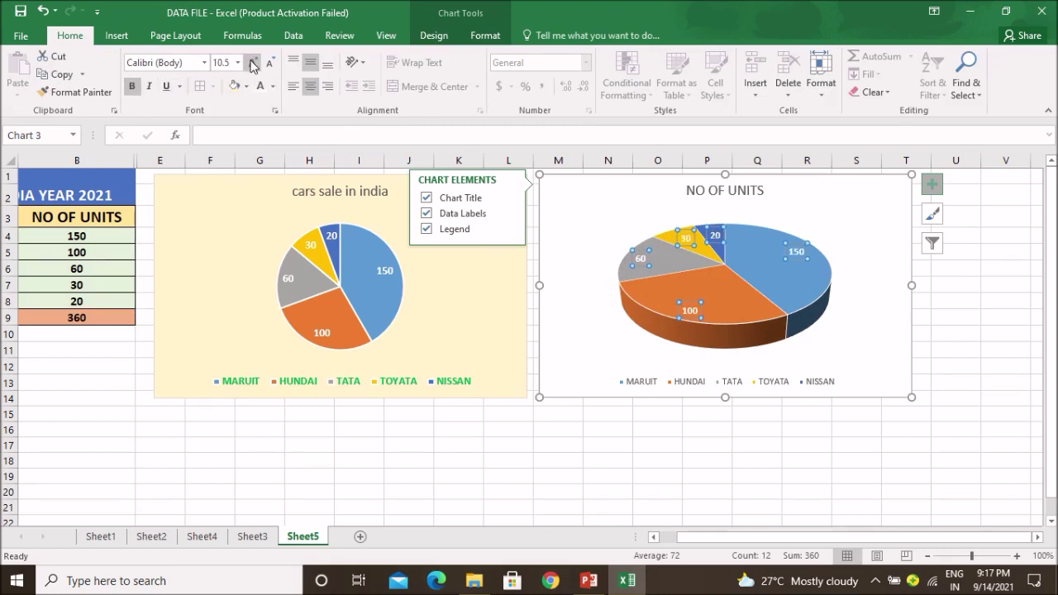
click(850, 355)
click(707, 386)
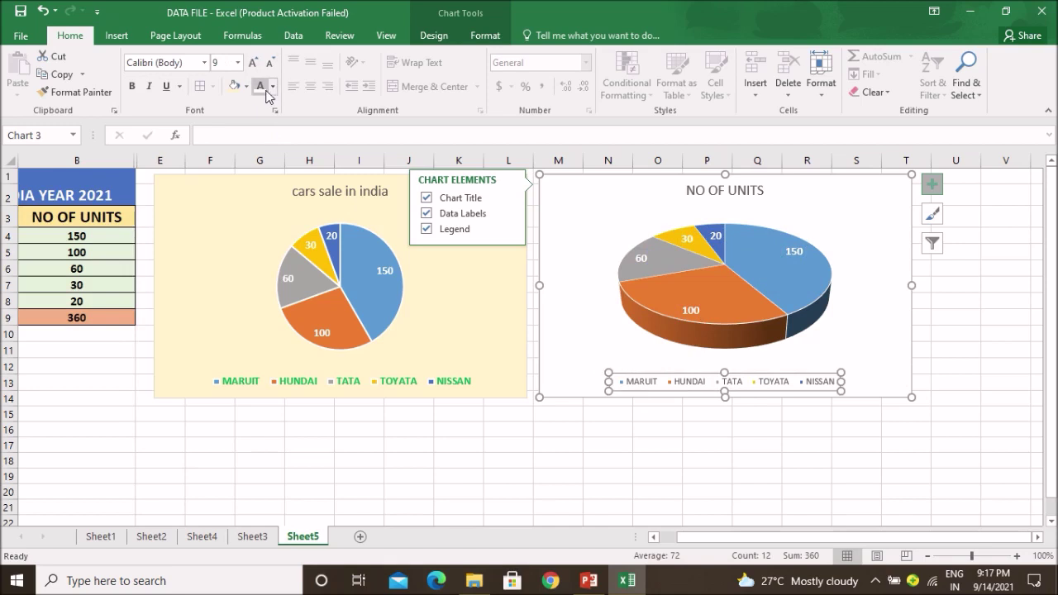
click(132, 86)
click(254, 63)
click(253, 64)
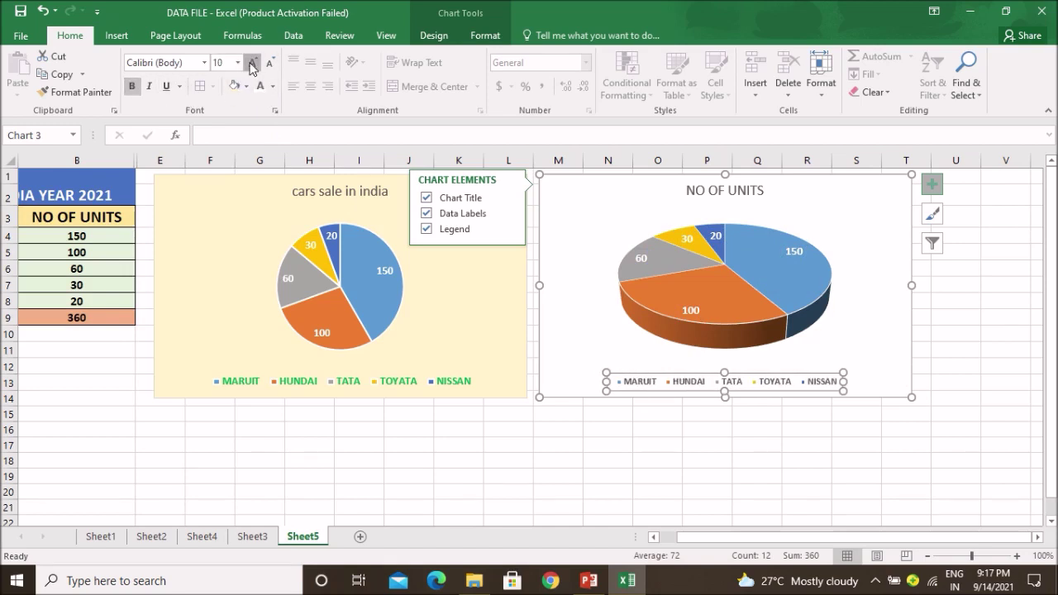
click(973, 297)
click(847, 210)
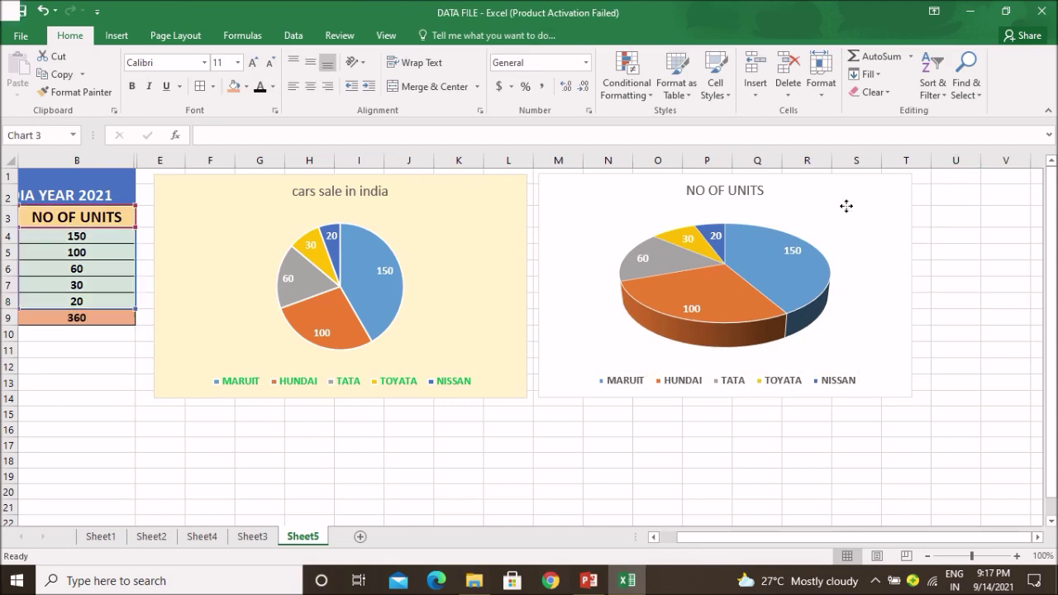
Fill the 3-D pie chart's background with Yellow.
click(245, 86)
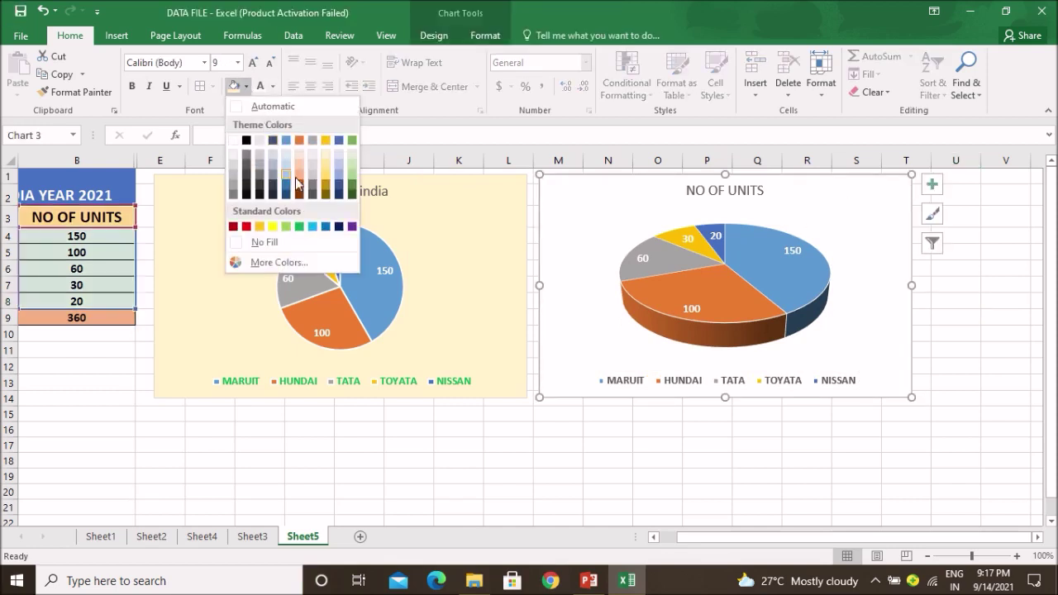
click(273, 219)
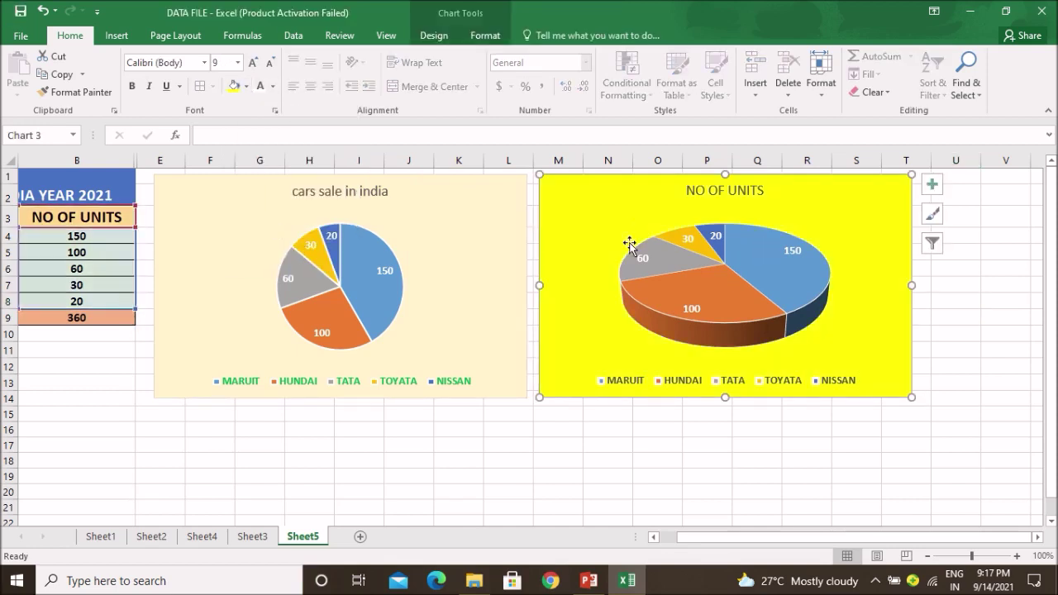
click(853, 426)
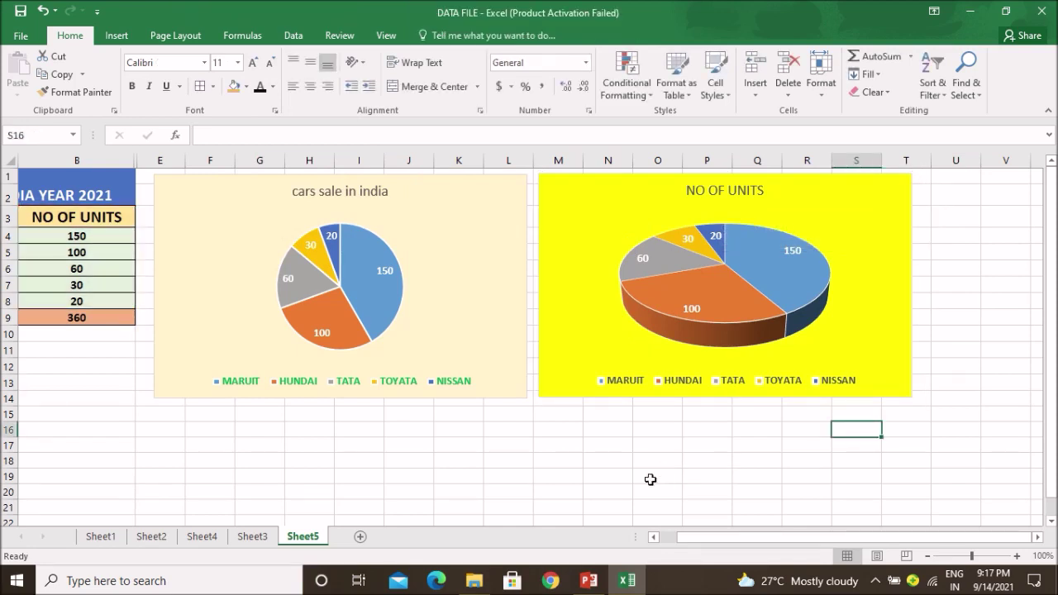
drag(711, 538, 687, 538)
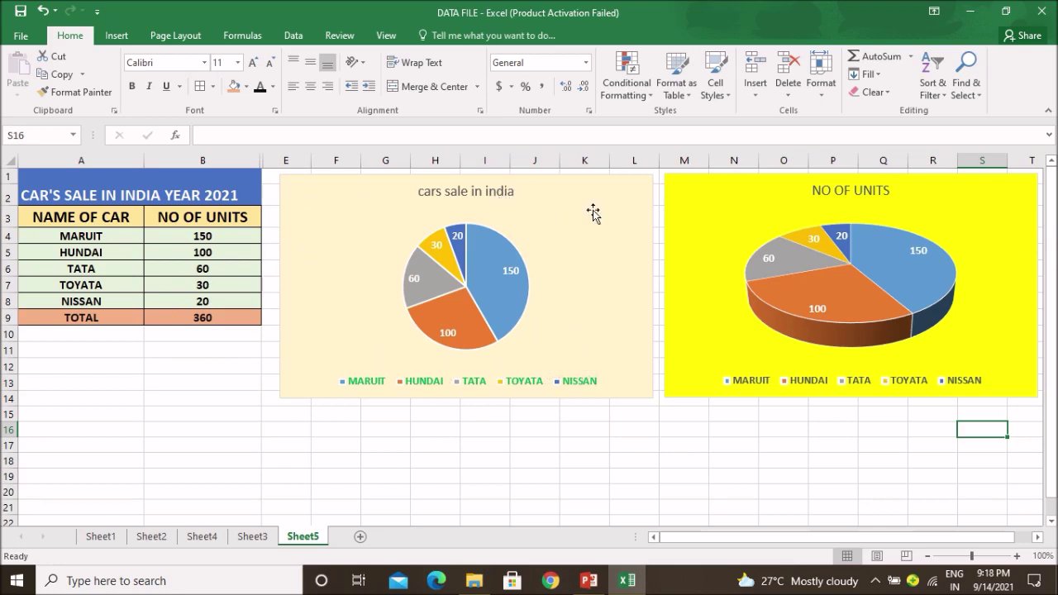
click(736, 231)
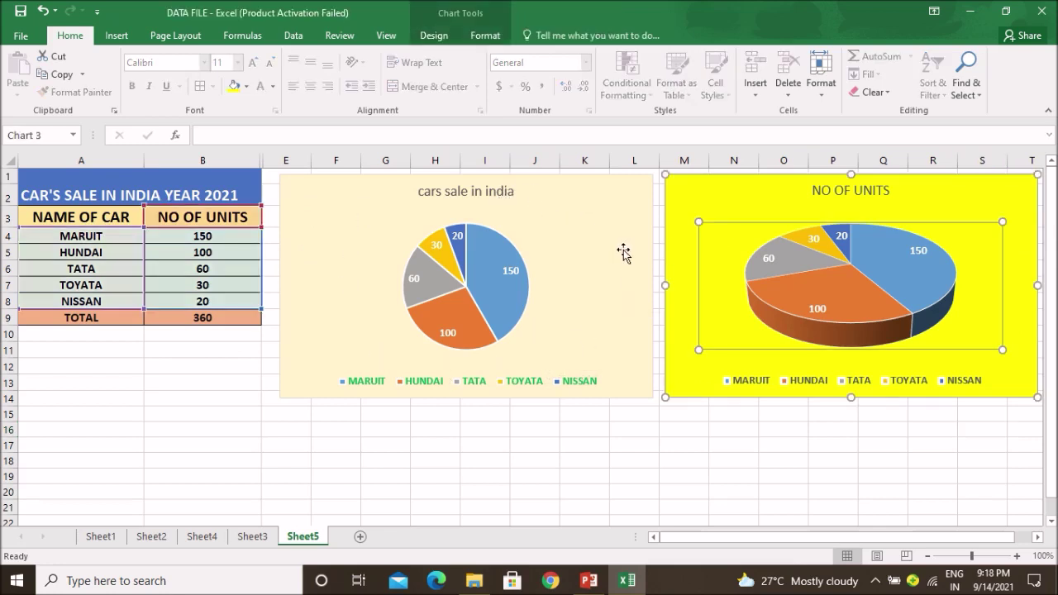
click(624, 252)
click(618, 440)
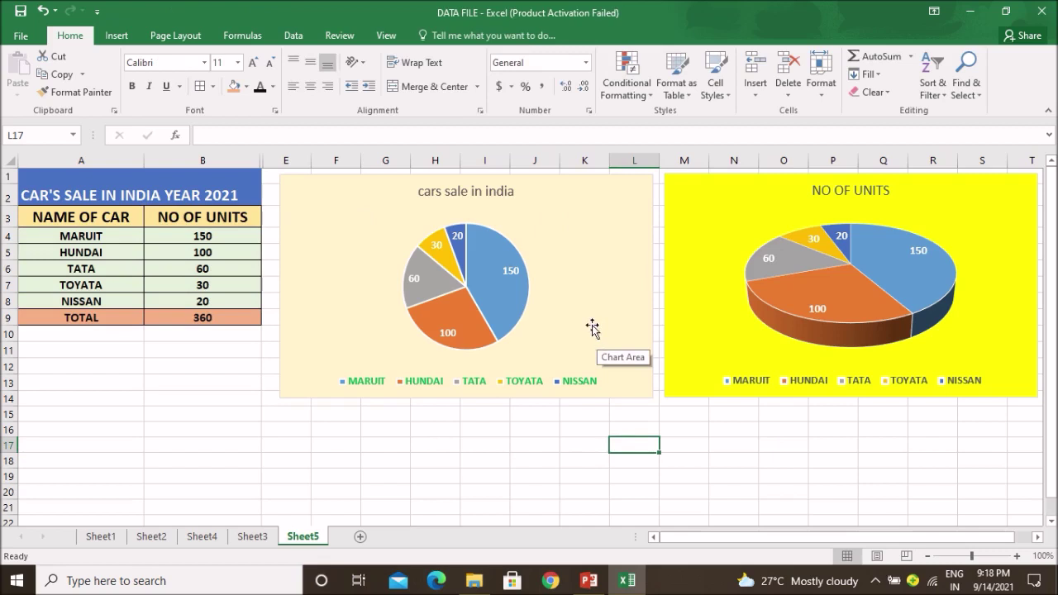
click(600, 235)
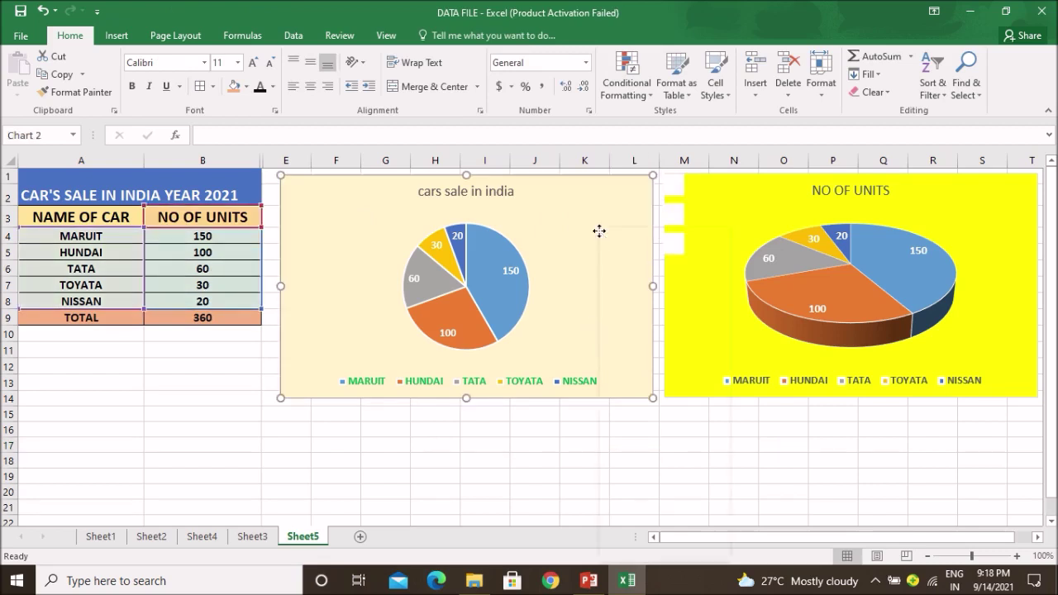
right_click(601, 237)
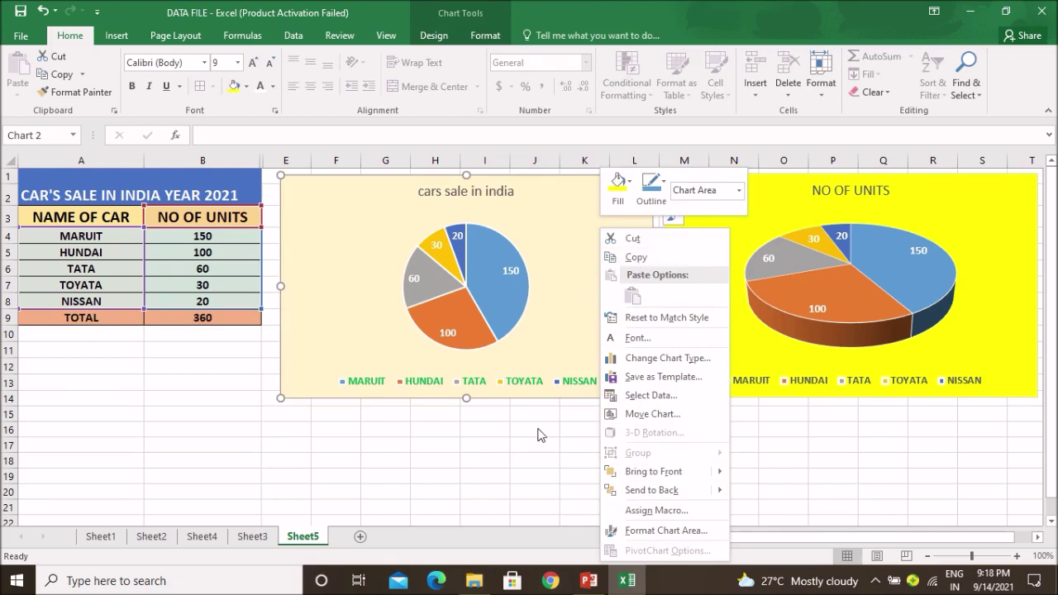
key(Escape)
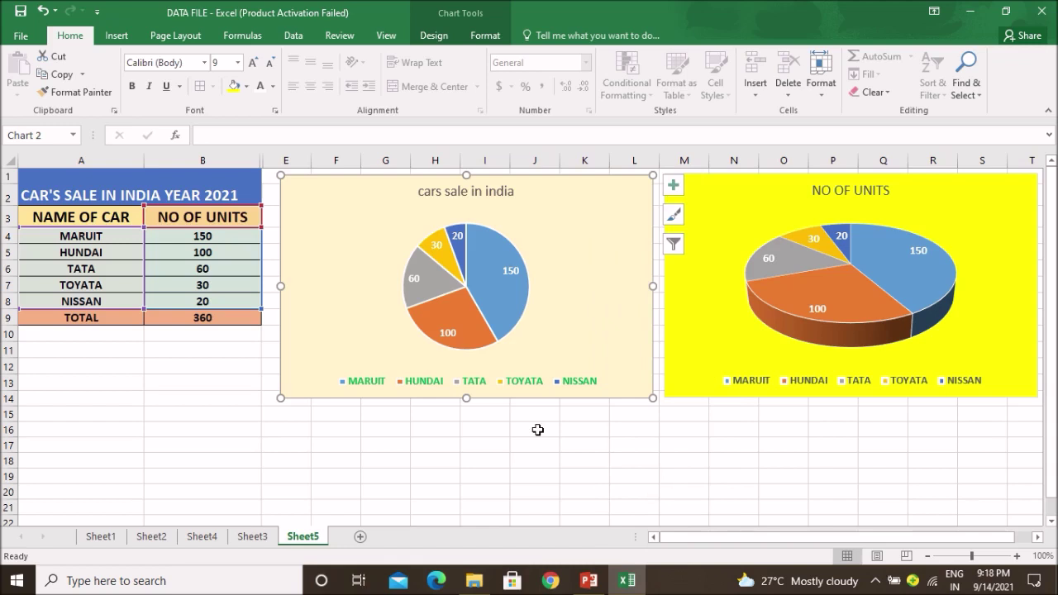